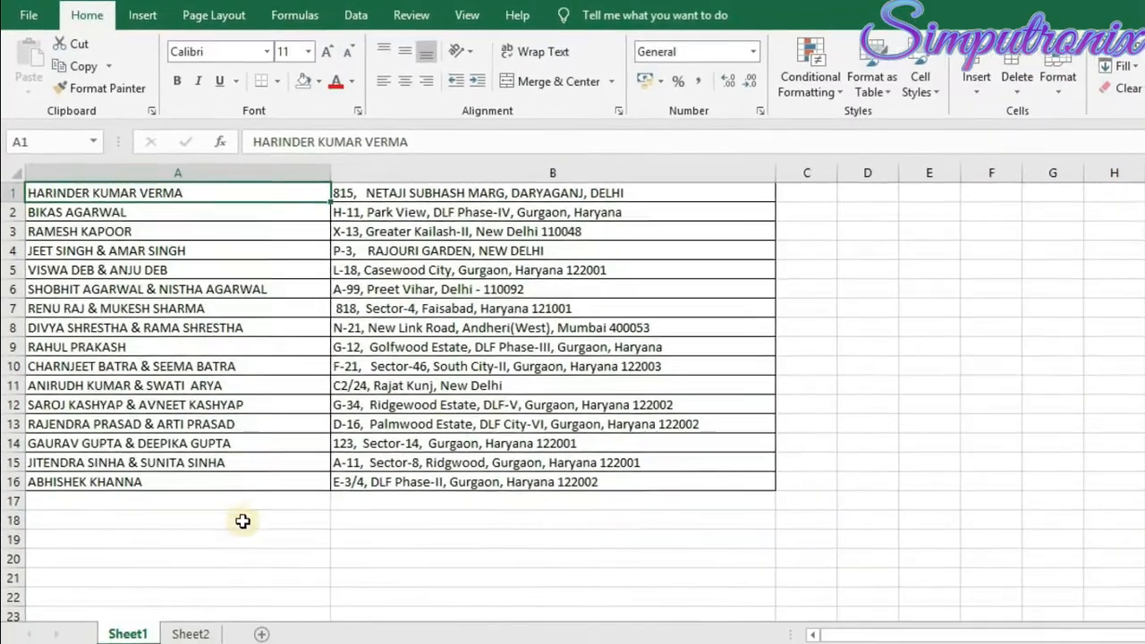
# Step: View the data on Sheet2 and return to Sheet1
pyautogui.click(191, 633)
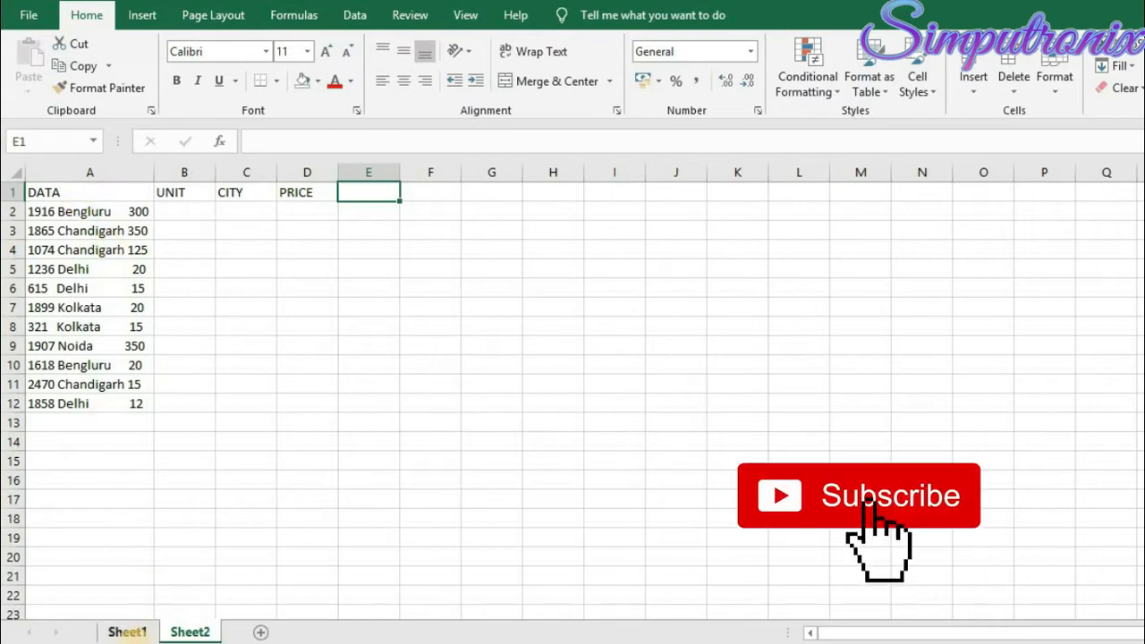
pyautogui.click(130, 633)
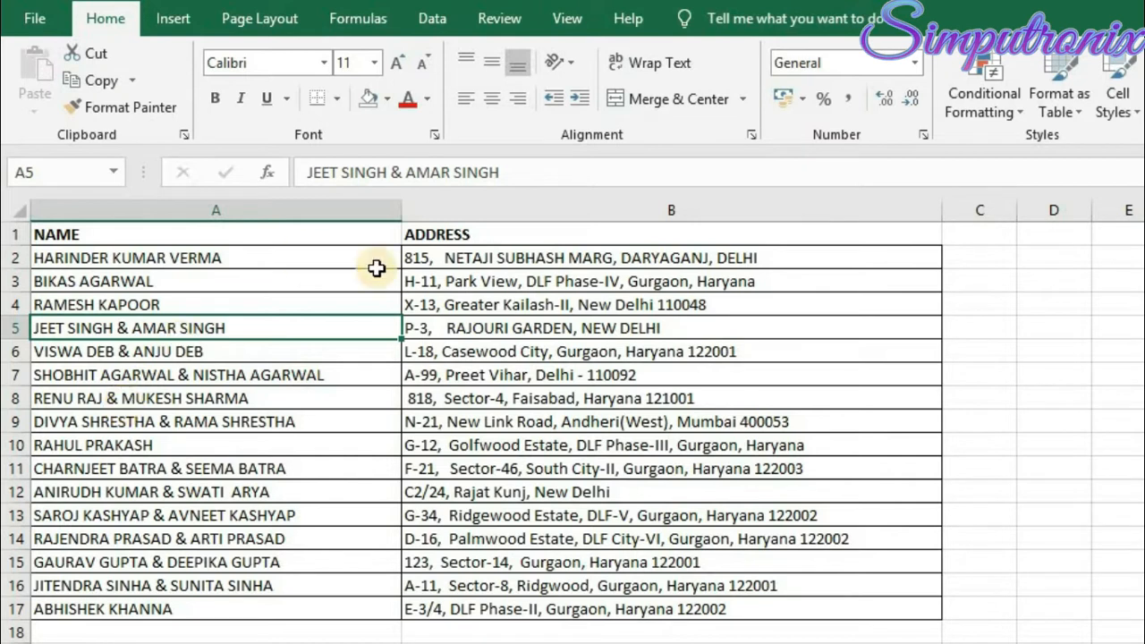
# Step: Insert two blank columns between the NAME and ADDRESS columns
pyautogui.rightClick(475, 211)
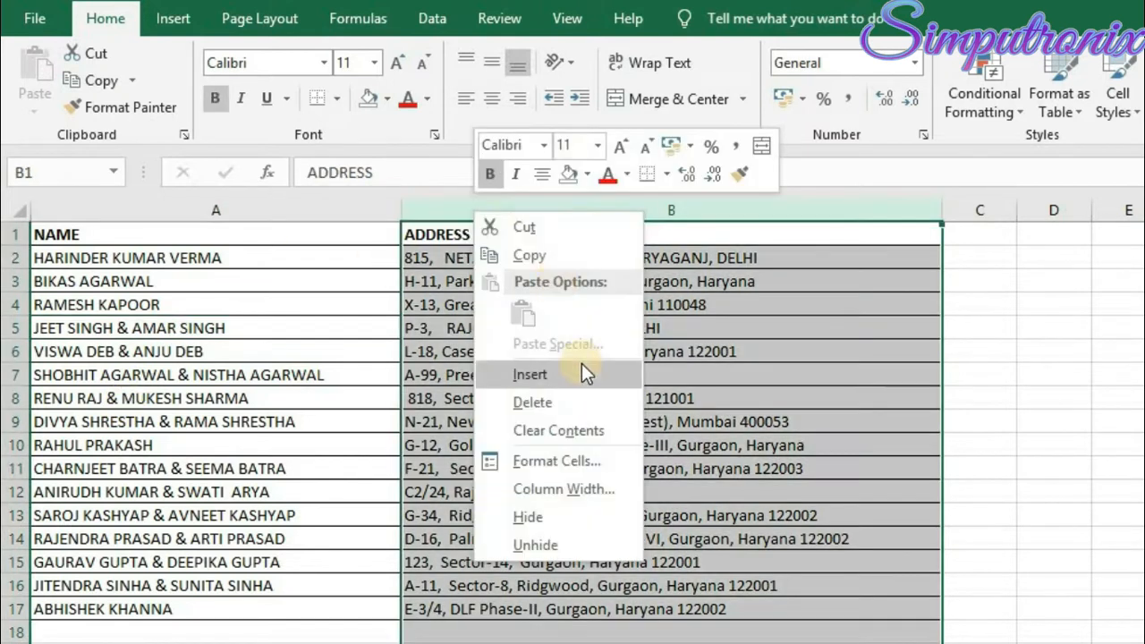
pyautogui.click(570, 373)
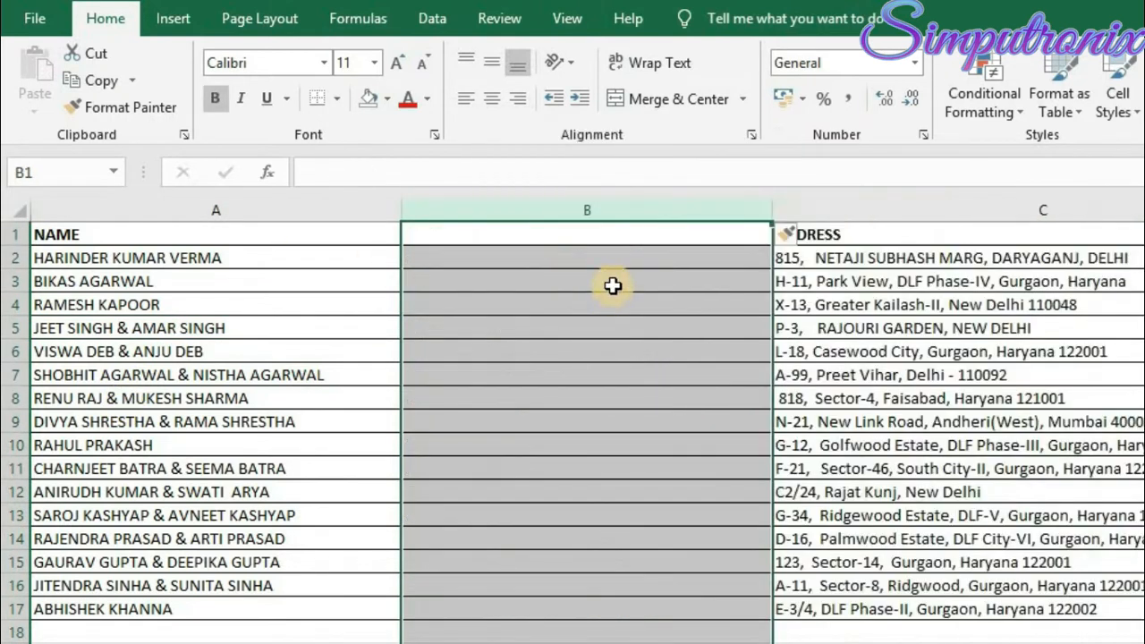
pyautogui.rightClick(597, 213)
pyautogui.click(752, 404)
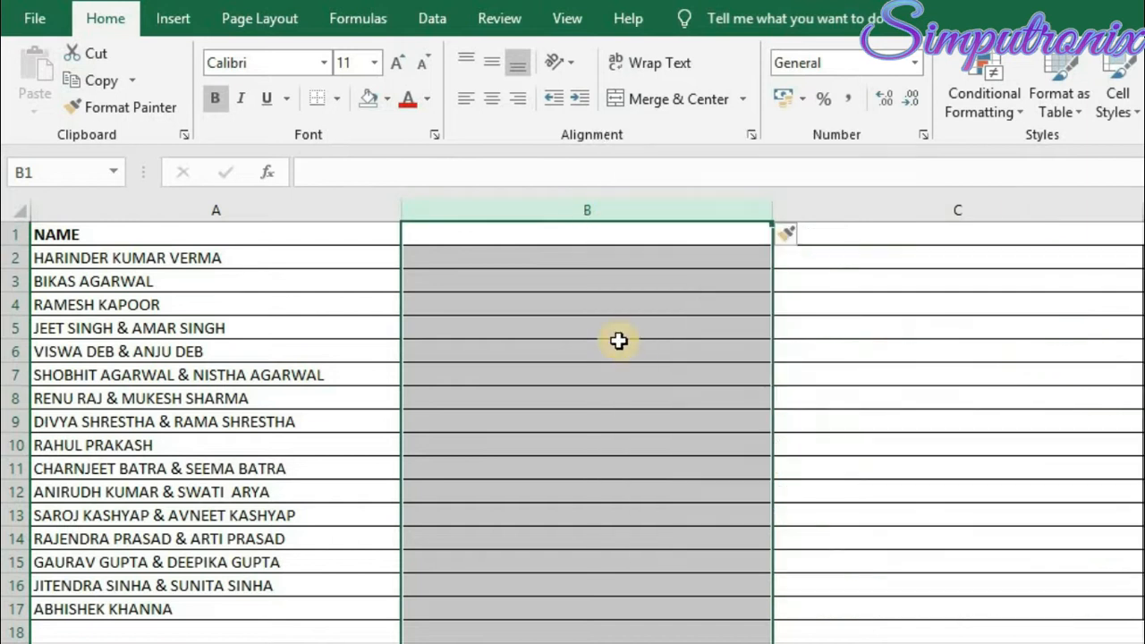
pyautogui.click(550, 305)
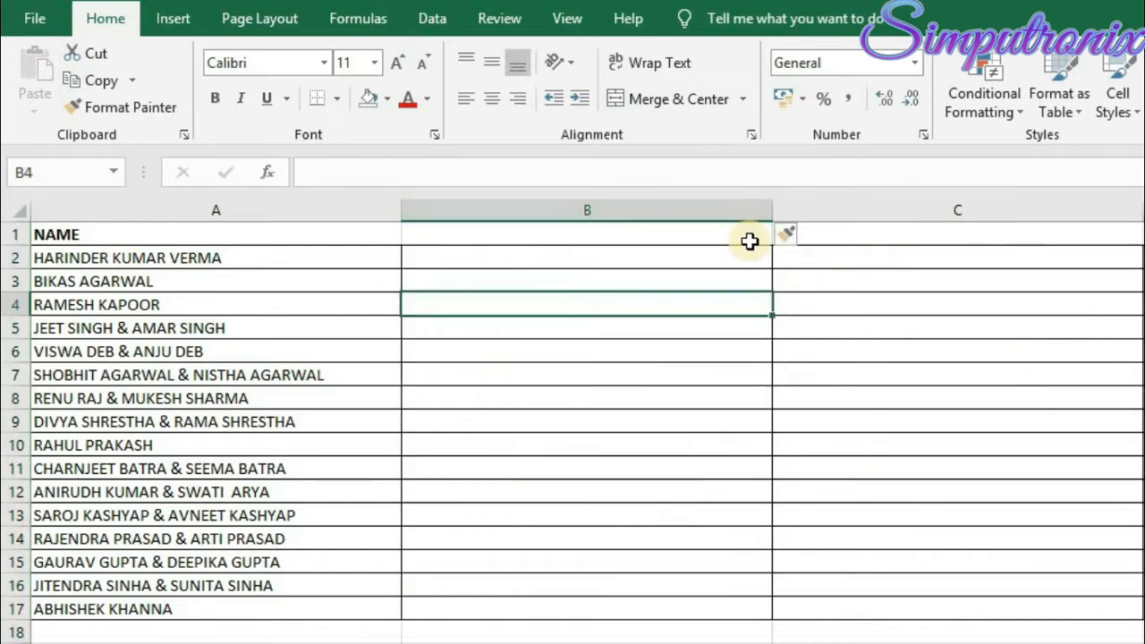
# Step: Enter the headers 1ST PARTY in B1 and 2ND PARTY in C1
pyautogui.click(489, 235)
pyautogui.write('1')
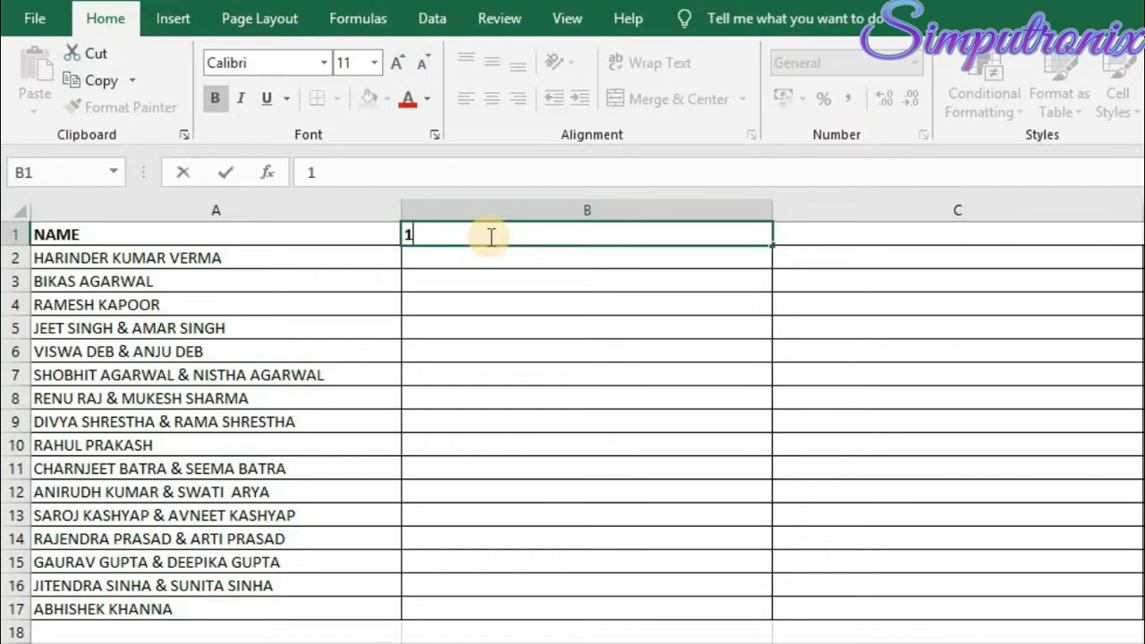
pyautogui.write('ST PARTY')
pyautogui.press('Tab')
pyautogui.write('2ND')
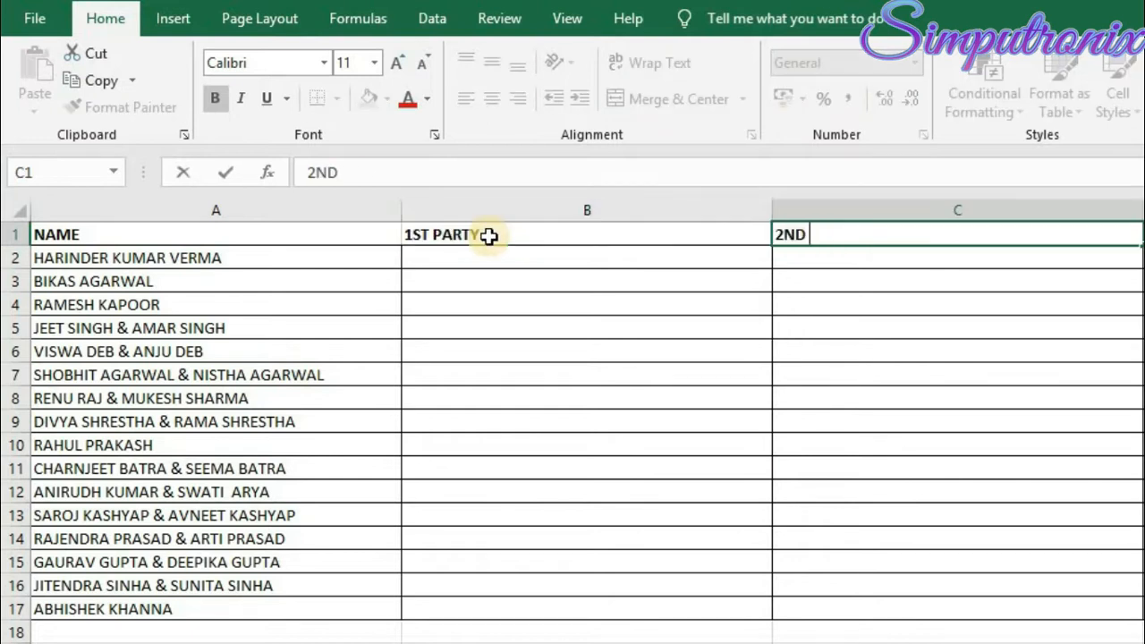
pyautogui.write(' PARTY')
pyautogui.press('Return')
# Step: Start Text to Columns on the names in A2:A17 with Delimited as the original data type
pyautogui.moveTo(116, 255); pyautogui.dragTo(126, 606)
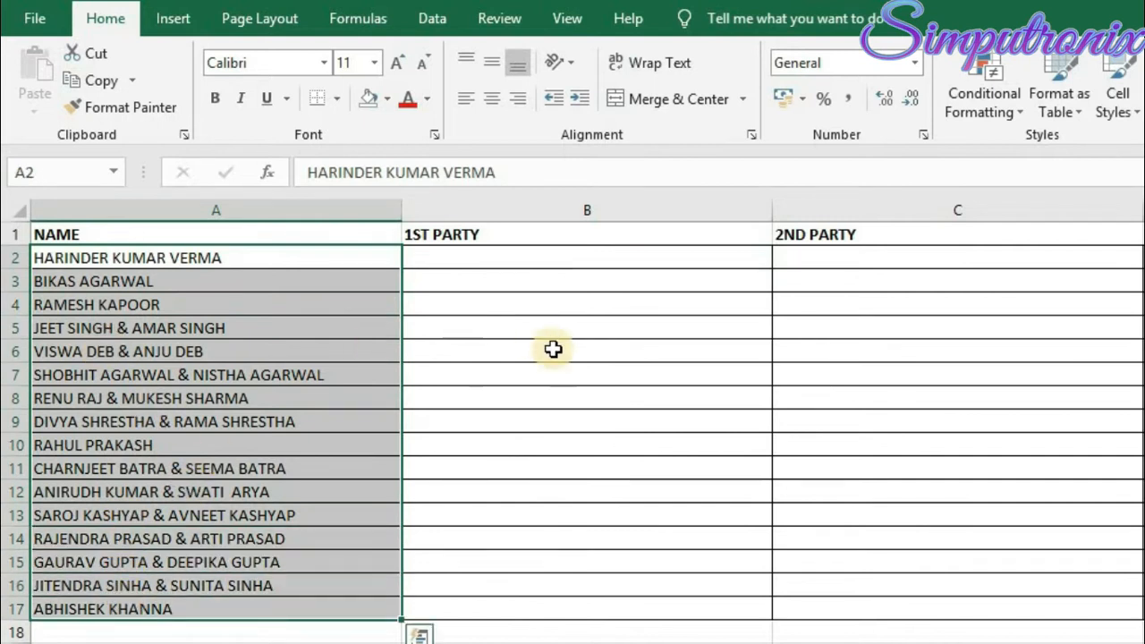
pyautogui.click(433, 24)
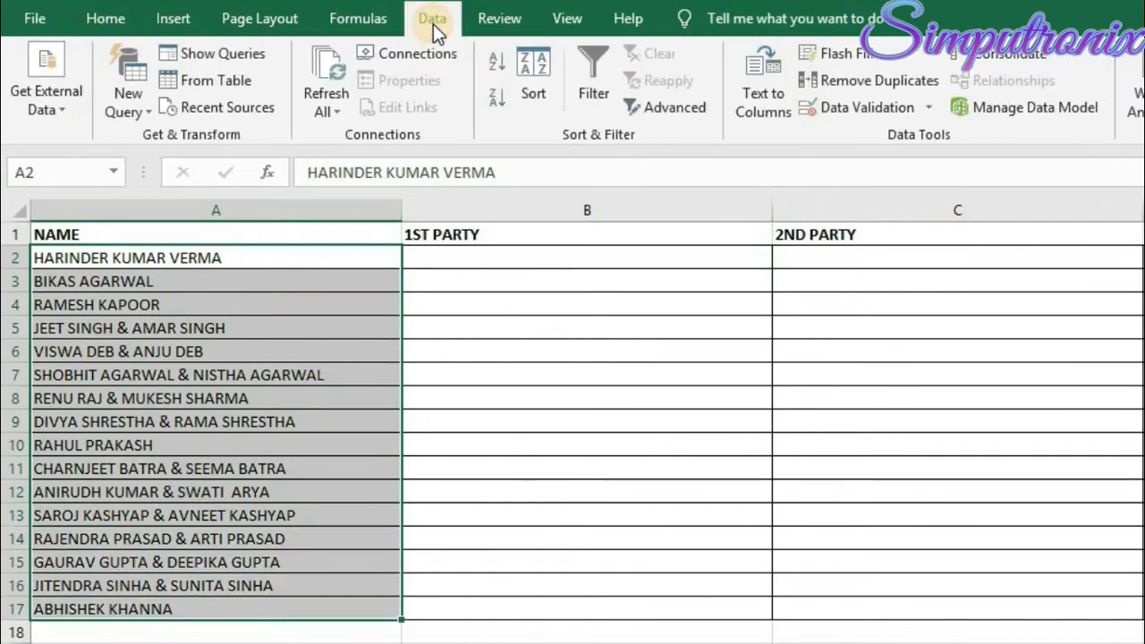
pyautogui.click(761, 86)
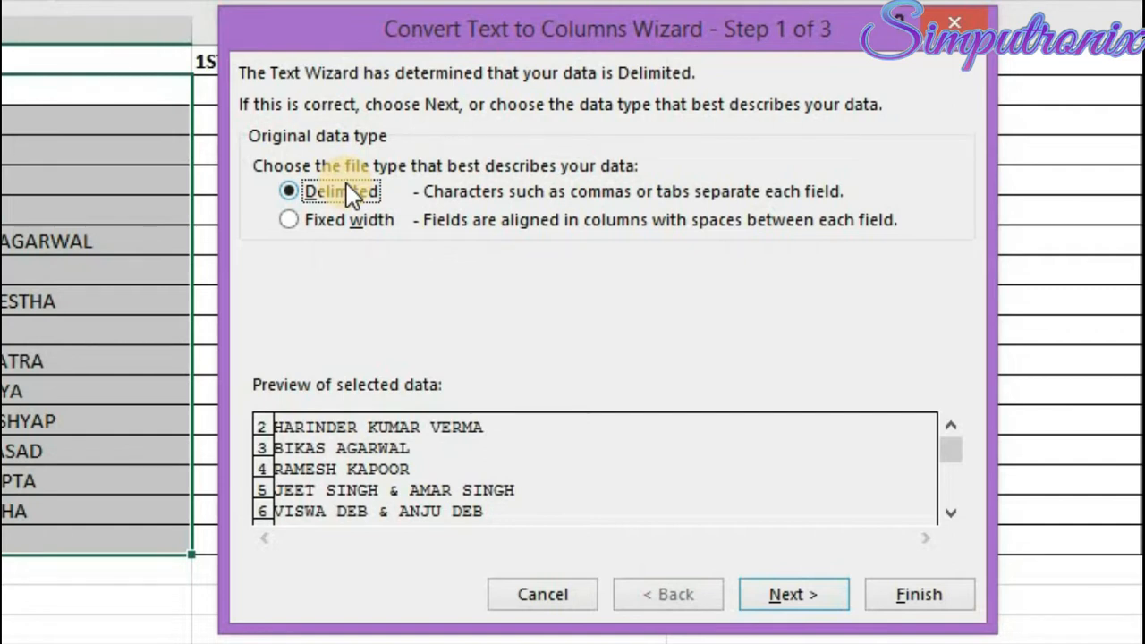
pyautogui.click(330, 225)
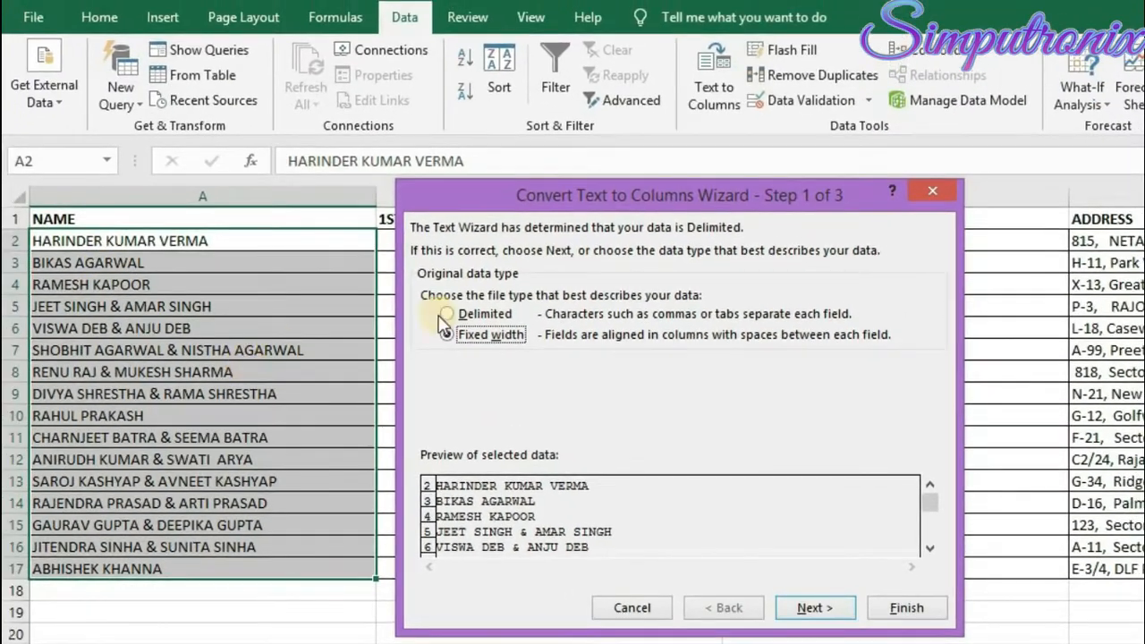
pyautogui.click(490, 322)
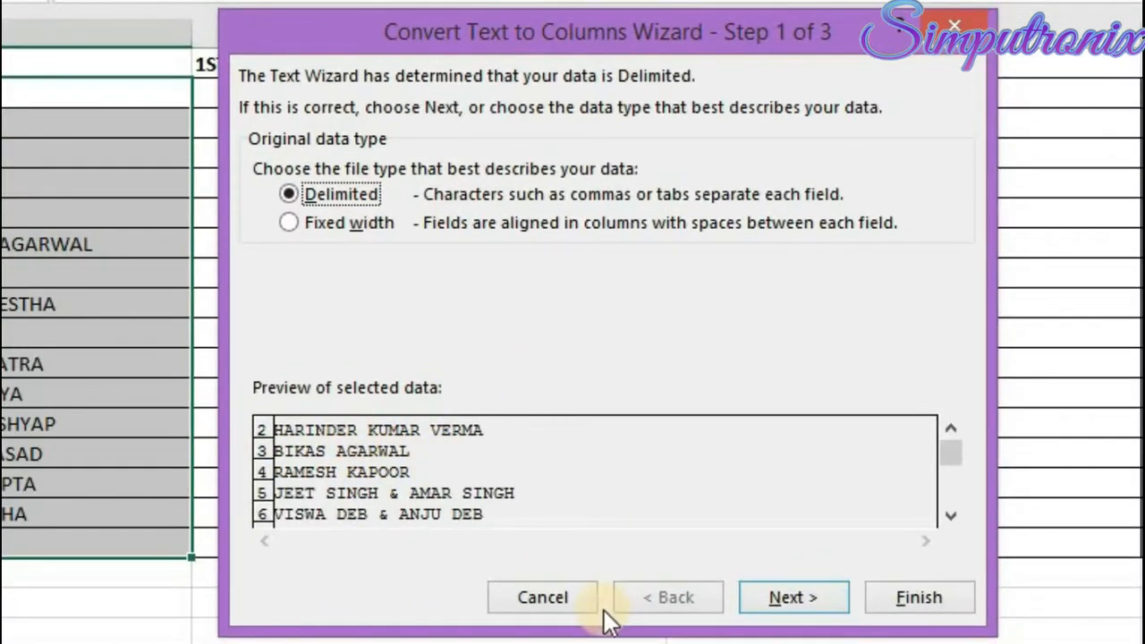
pyautogui.click(791, 603)
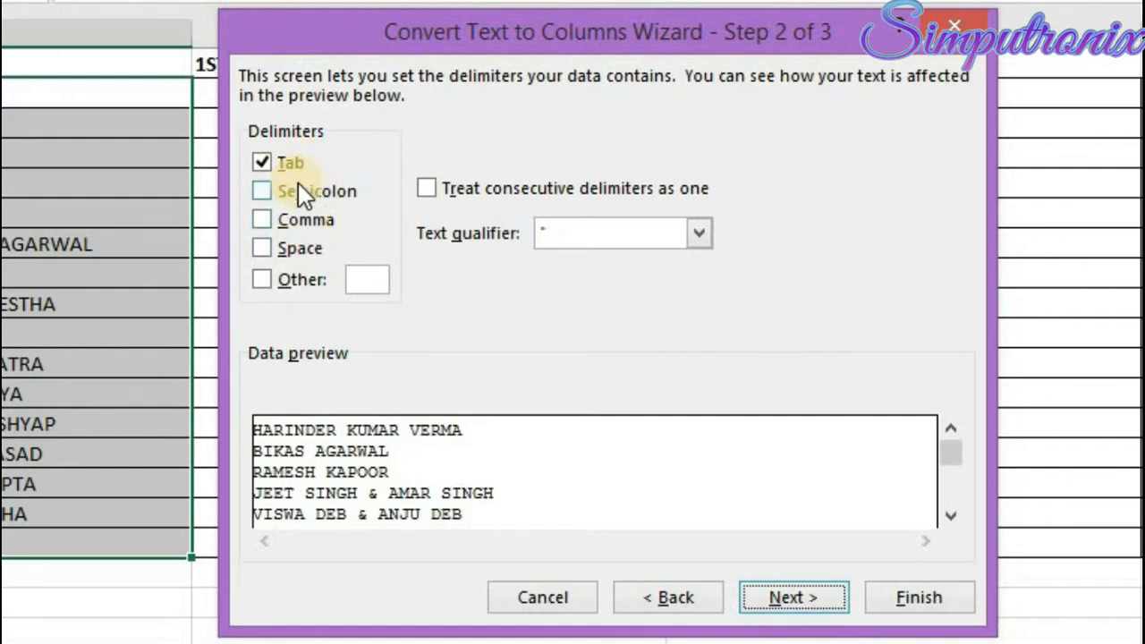
# Step: Set & as the only delimiter, using the Other option instead of Tab
pyautogui.click(263, 285)
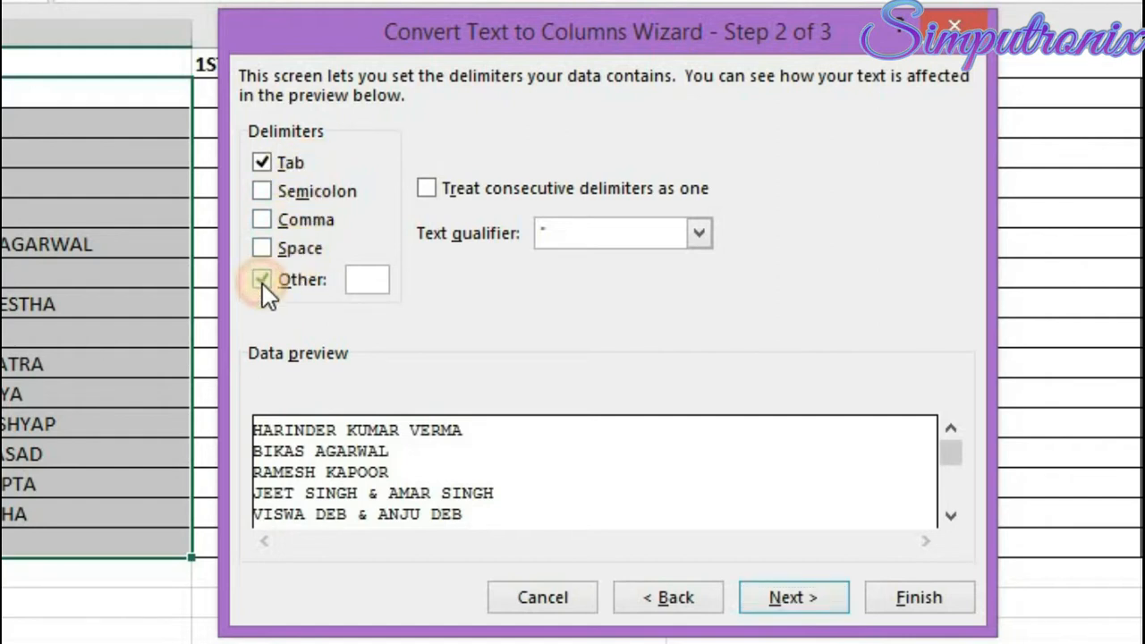
pyautogui.click(264, 161)
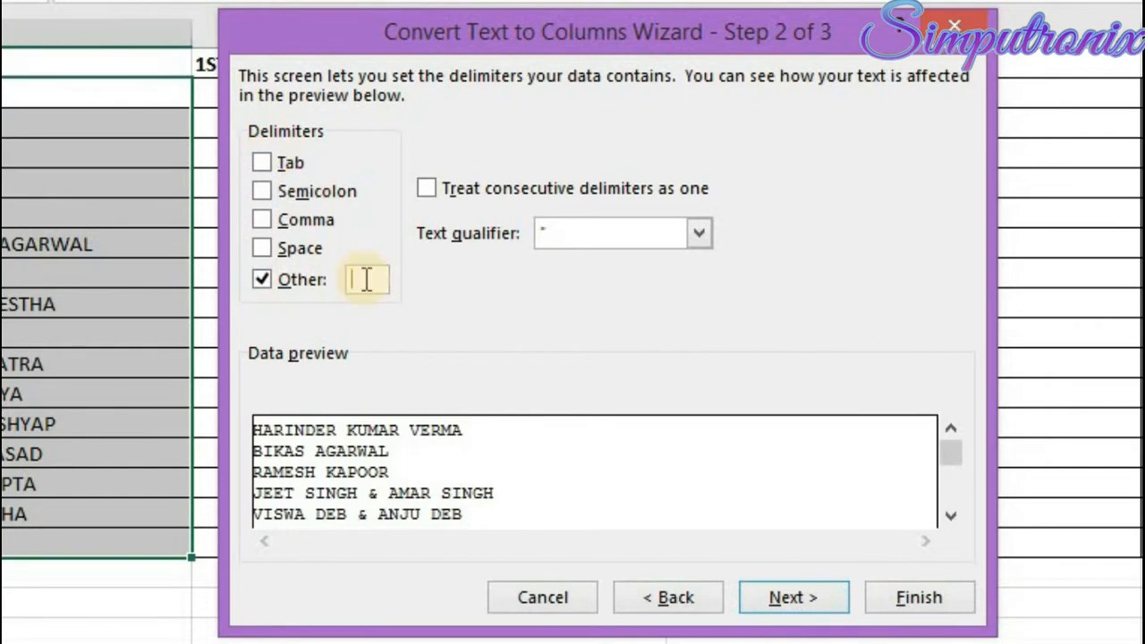
pyautogui.click(366, 280)
pyautogui.write('&')
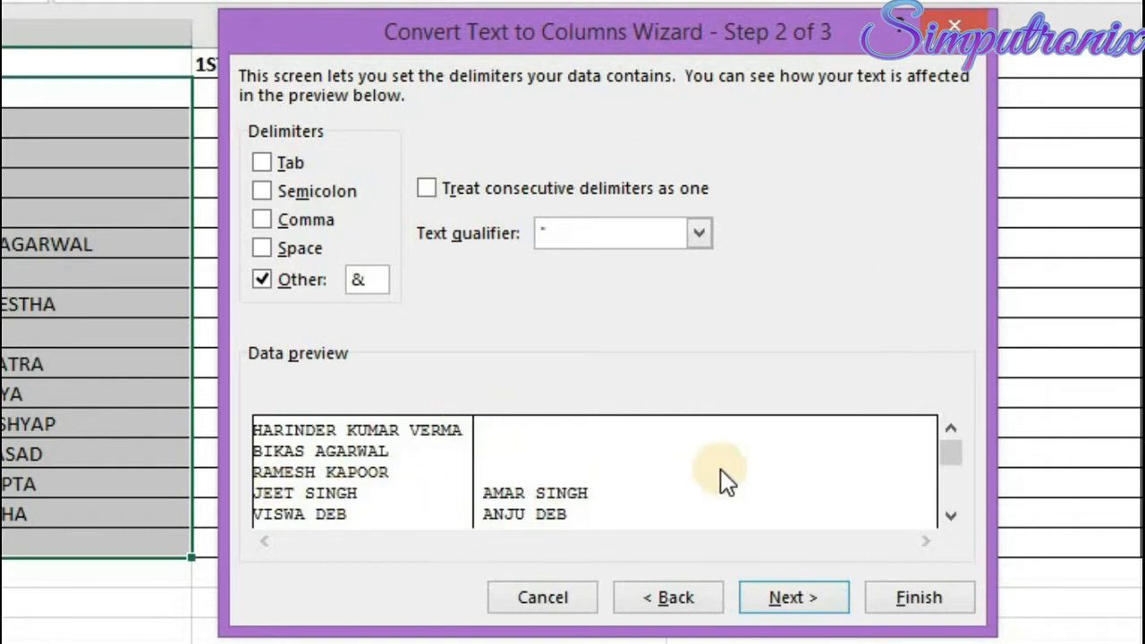
pyautogui.click(408, 459)
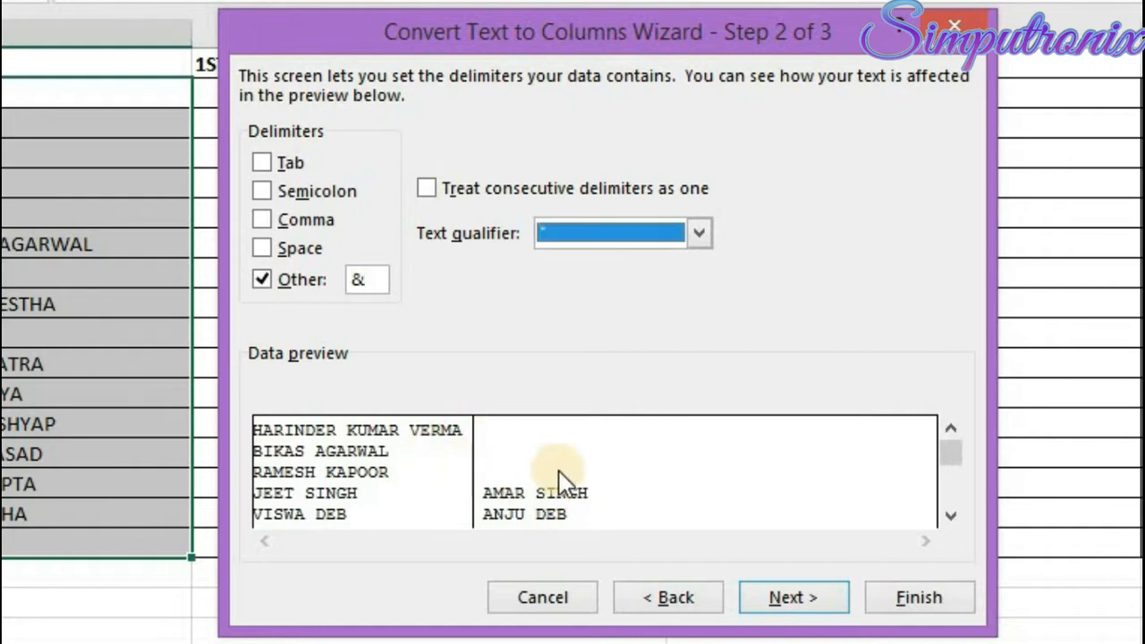
# Step: Try to split the names in place with destination $A$2, replacing the existing data, and undo the split
pyautogui.click(791, 597)
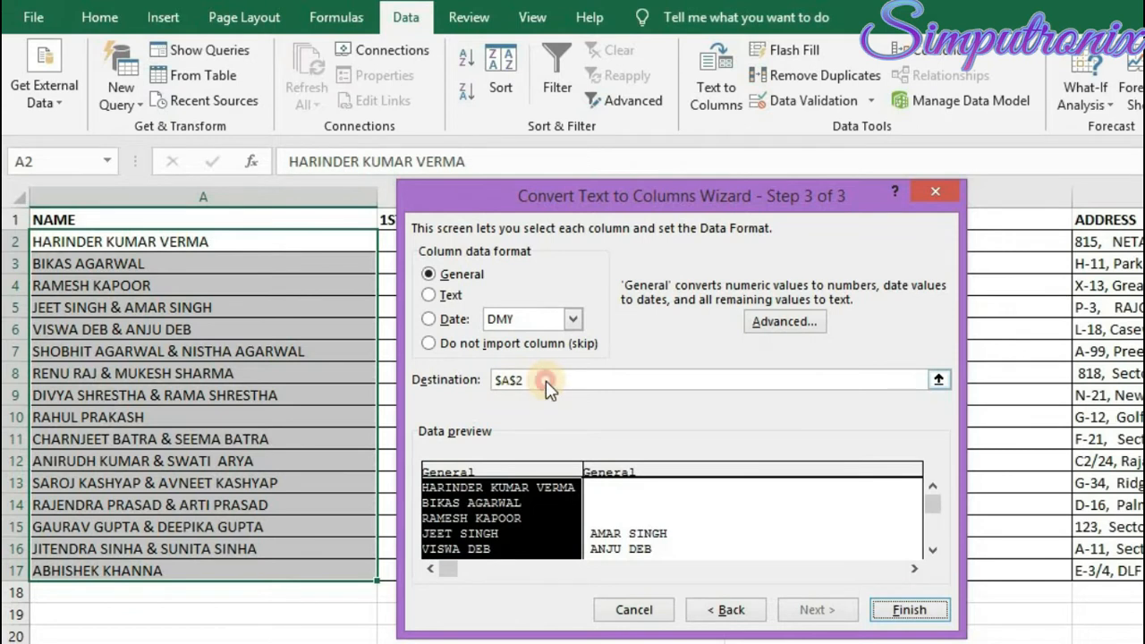
pyautogui.moveTo(546, 381); pyautogui.dragTo(447, 379)
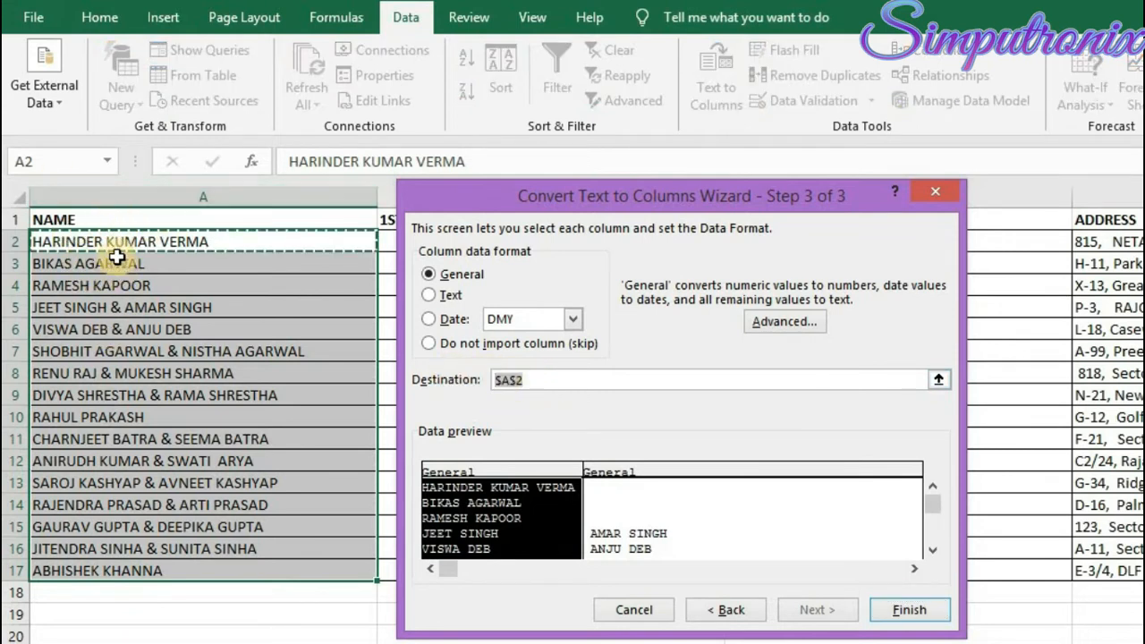
pyautogui.click(909, 613)
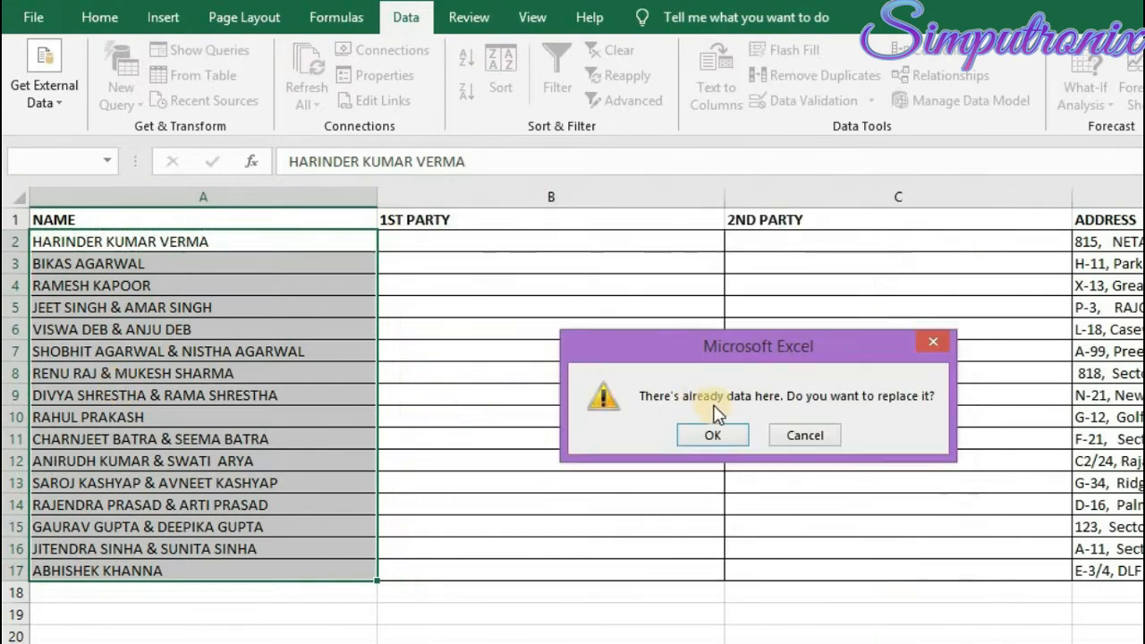
pyautogui.click(712, 435)
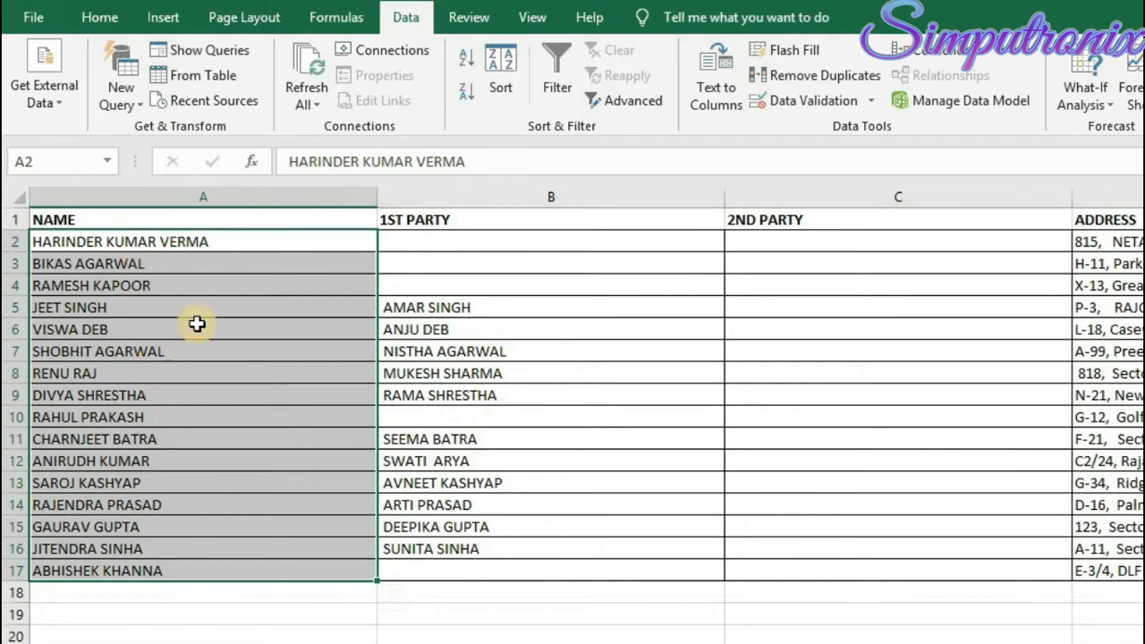
pyautogui.hotkey('ctrl', 'shift', 'm')
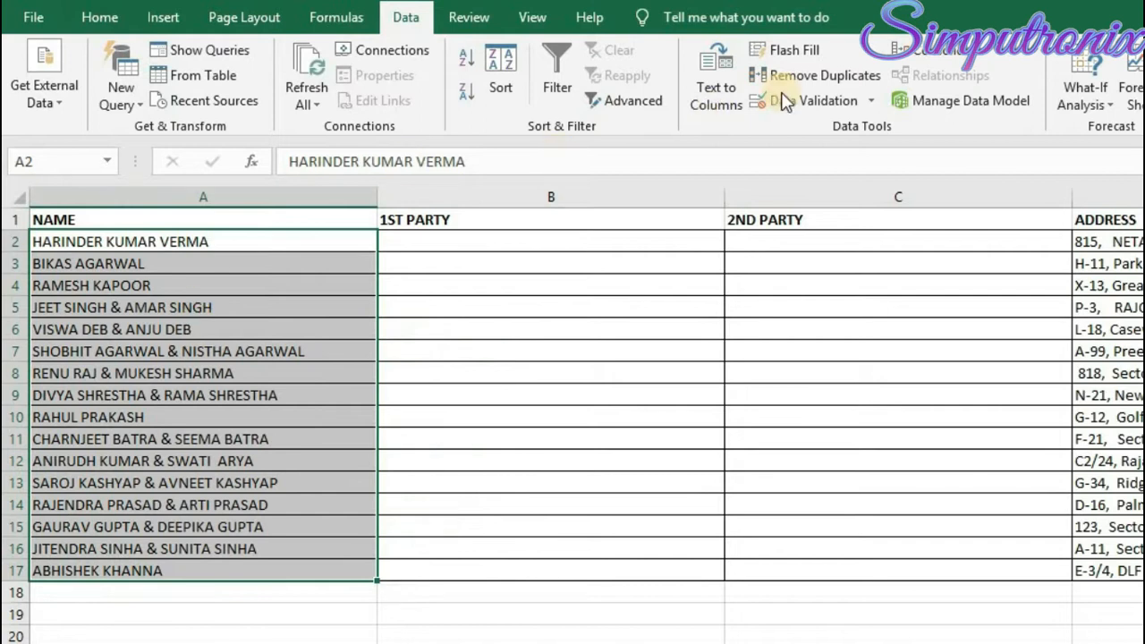
# Step: Split the names in A2:A17 at the & delimiter with Text to Columns, using destination $B$2 and replacing existing data
pyautogui.click(720, 89)
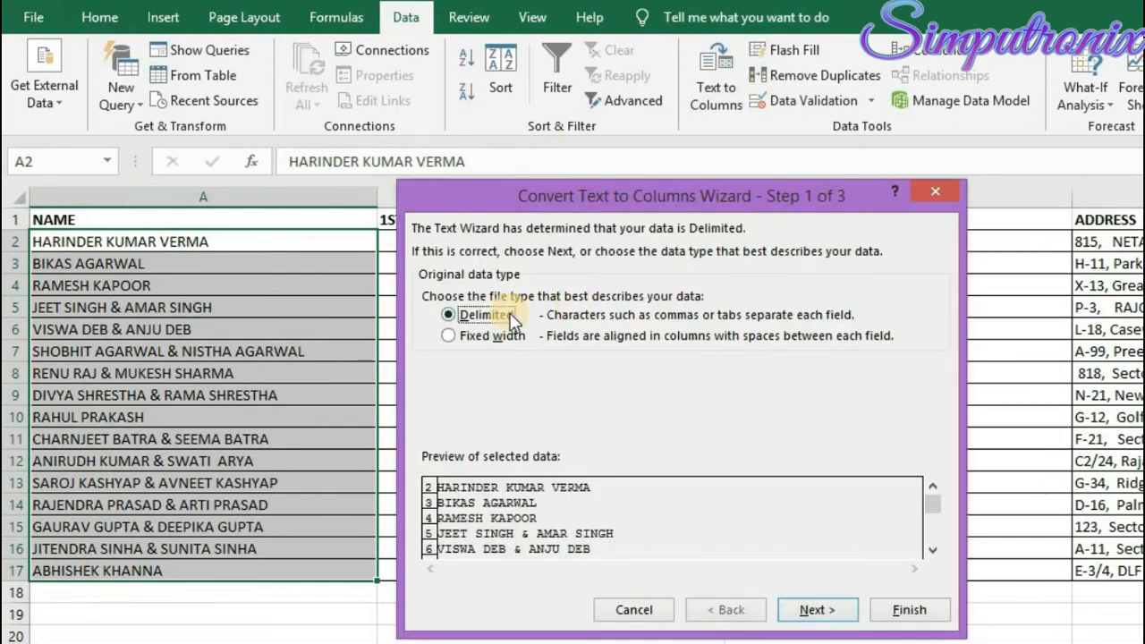
pyautogui.click(817, 609)
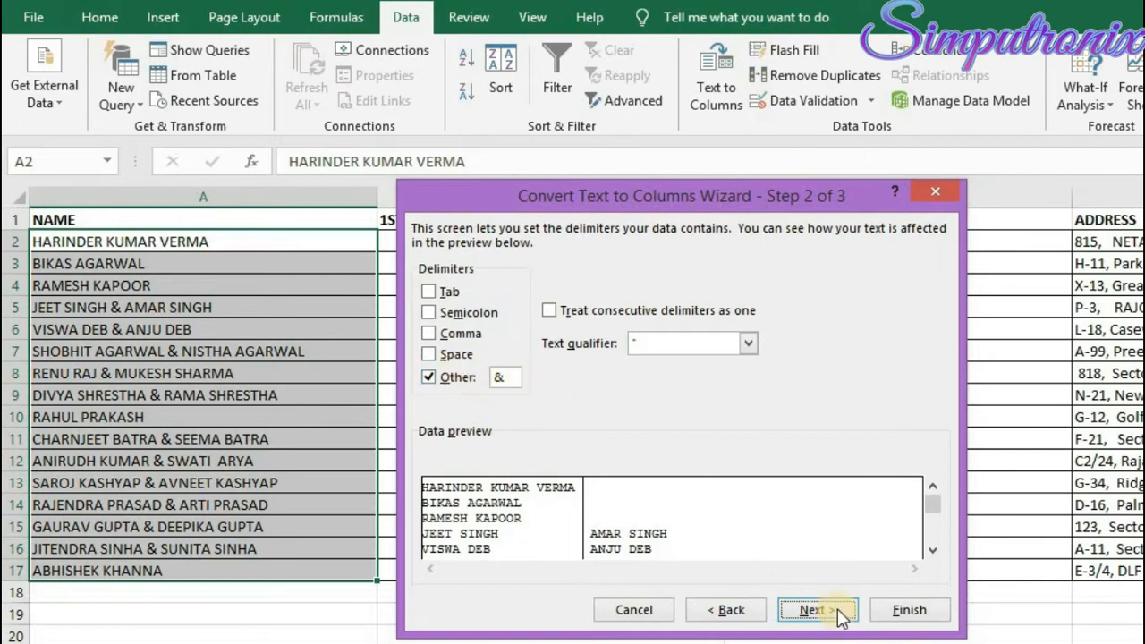
pyautogui.click(810, 615)
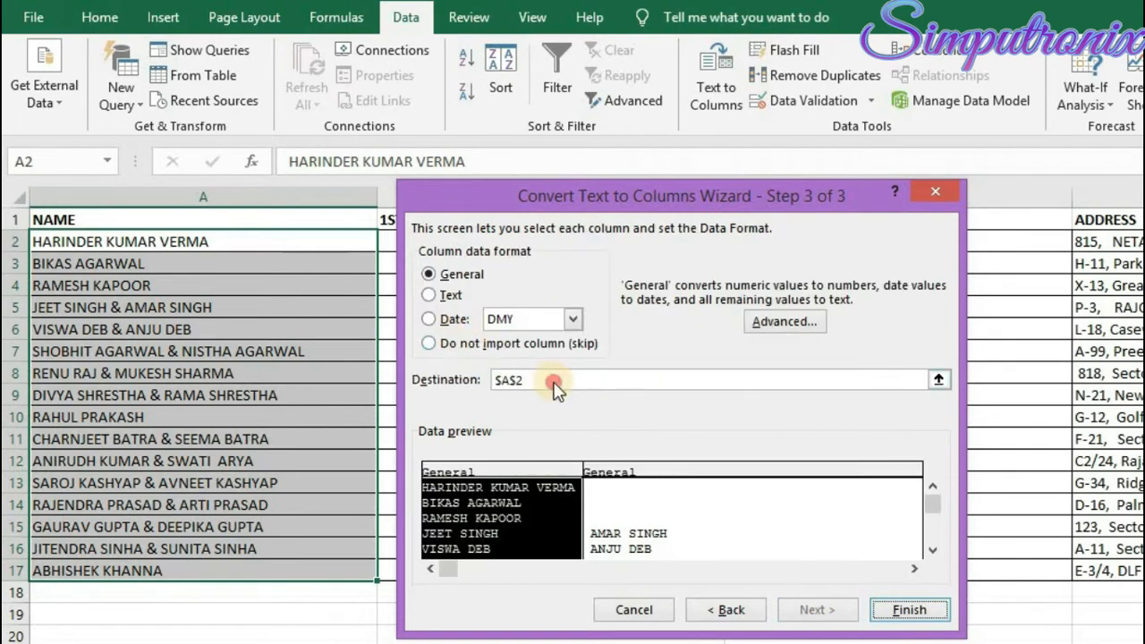
pyautogui.click(555, 380)
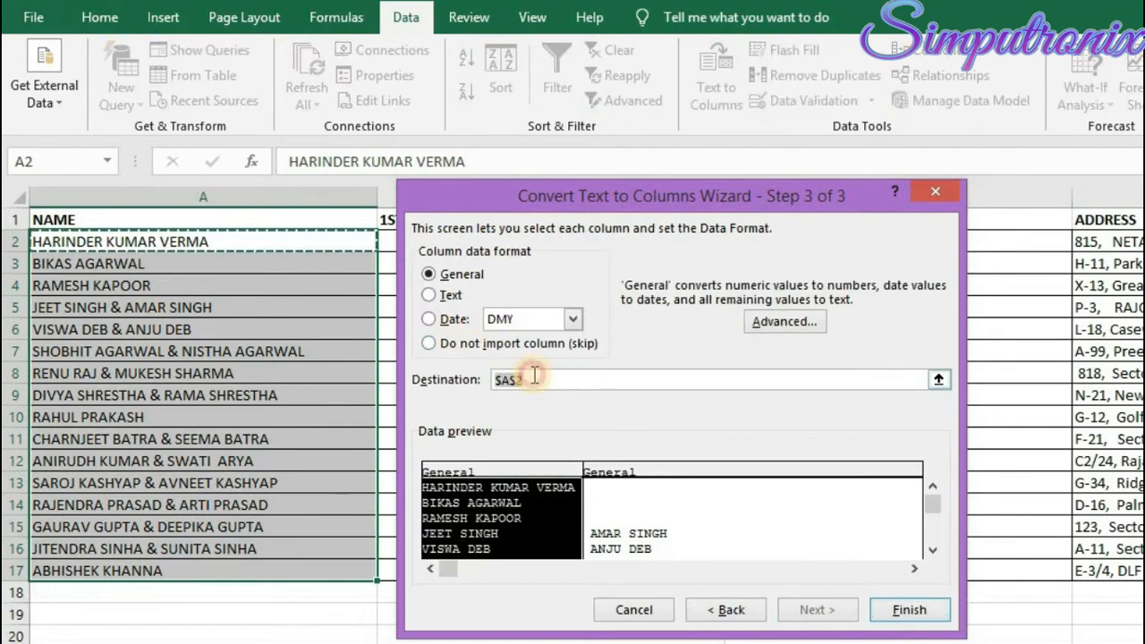
pyautogui.click(387, 239)
pyautogui.moveTo(515, 196); pyautogui.dragTo(646, 187)
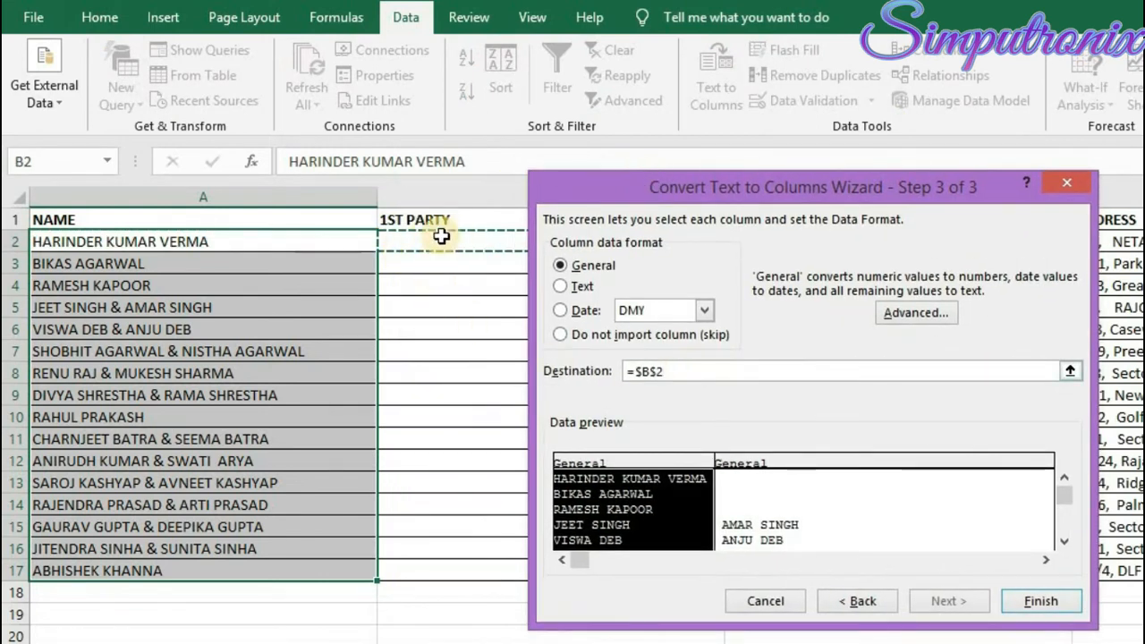
pyautogui.click(646, 371)
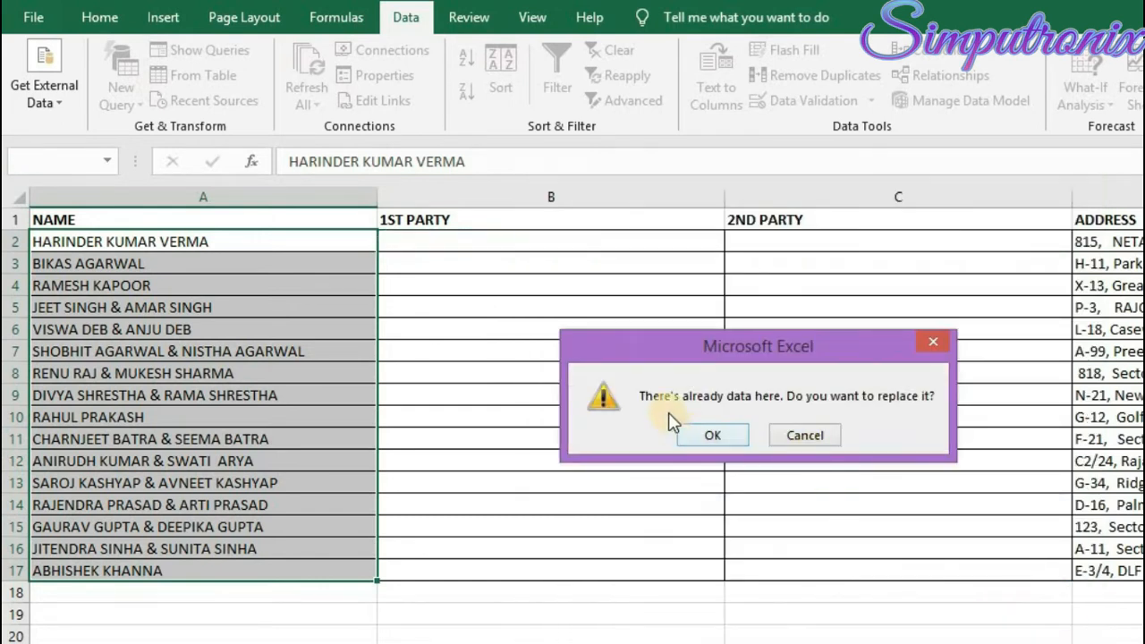
pyautogui.click(713, 436)
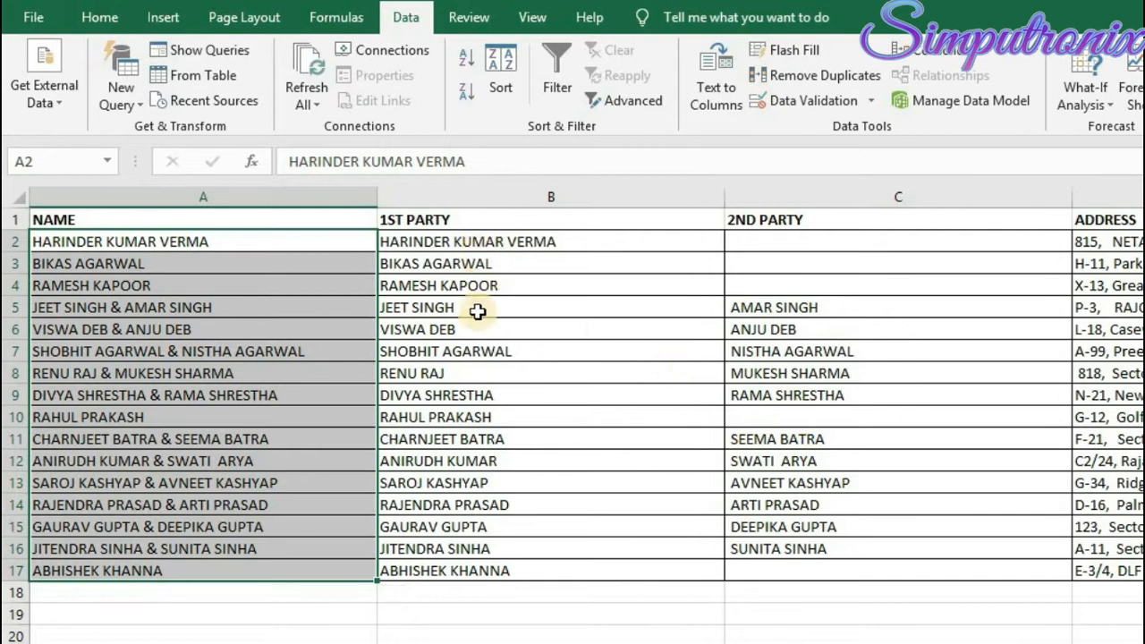
# Step: Delete the original NAME column
pyautogui.click(230, 198)
pyautogui.rightClick(230, 199)
pyautogui.click(320, 381)
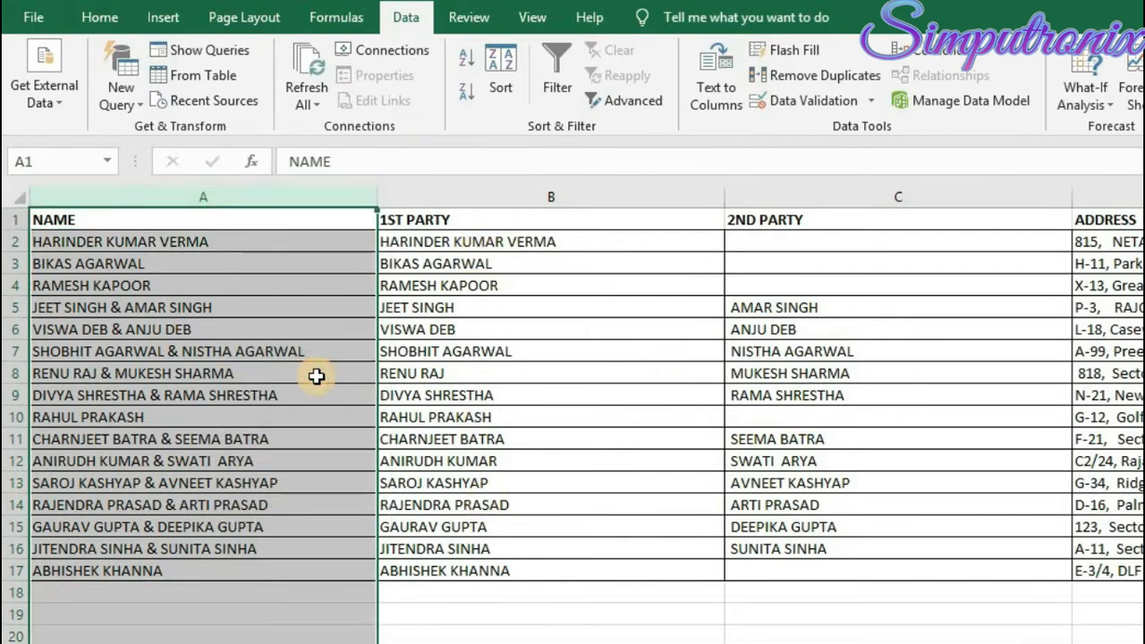
# Step: Insert a blank column between the 2ND PARTY and ADDRESS columns
pyautogui.click(711, 197)
pyautogui.click(761, 197)
pyautogui.rightClick(762, 203)
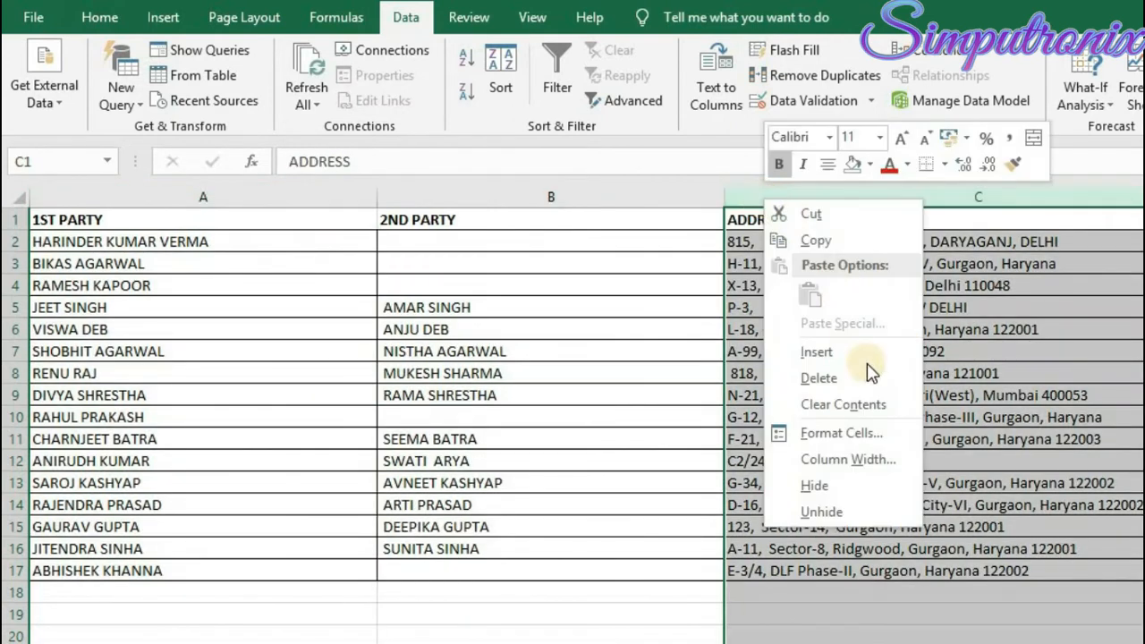
pyautogui.click(835, 352)
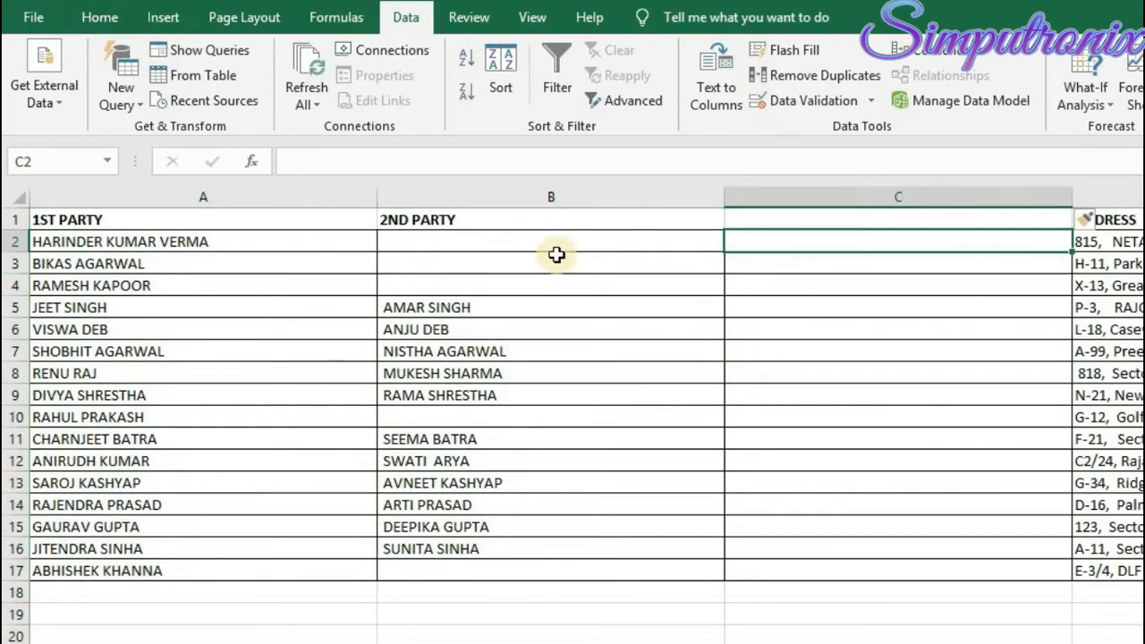
# Step: Split the 2ND PARTY names in B2:B17 at spaces with Text to Columns, using destination $B$2 and replacing existing data
pyautogui.moveTo(472, 245); pyautogui.dragTo(500, 571)
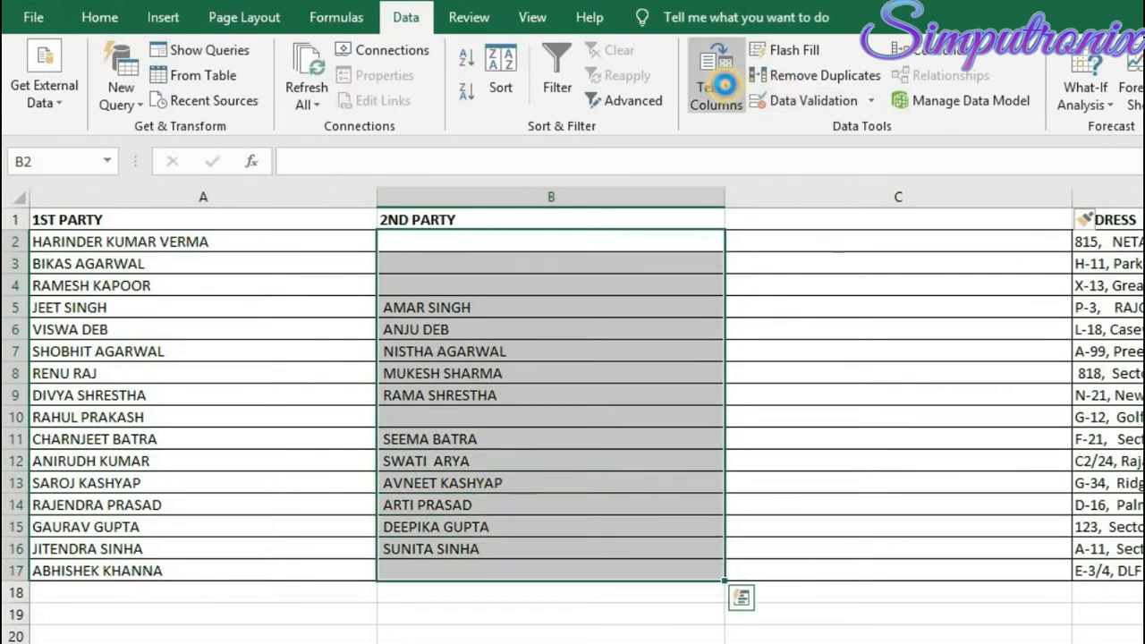
pyautogui.click(726, 84)
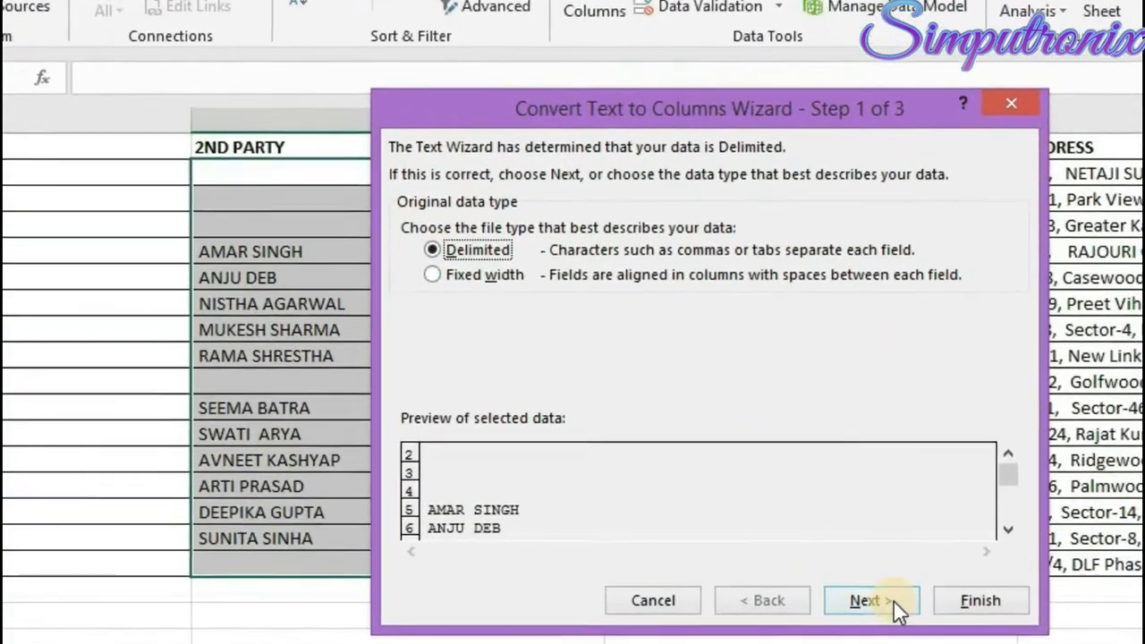
pyautogui.click(908, 600)
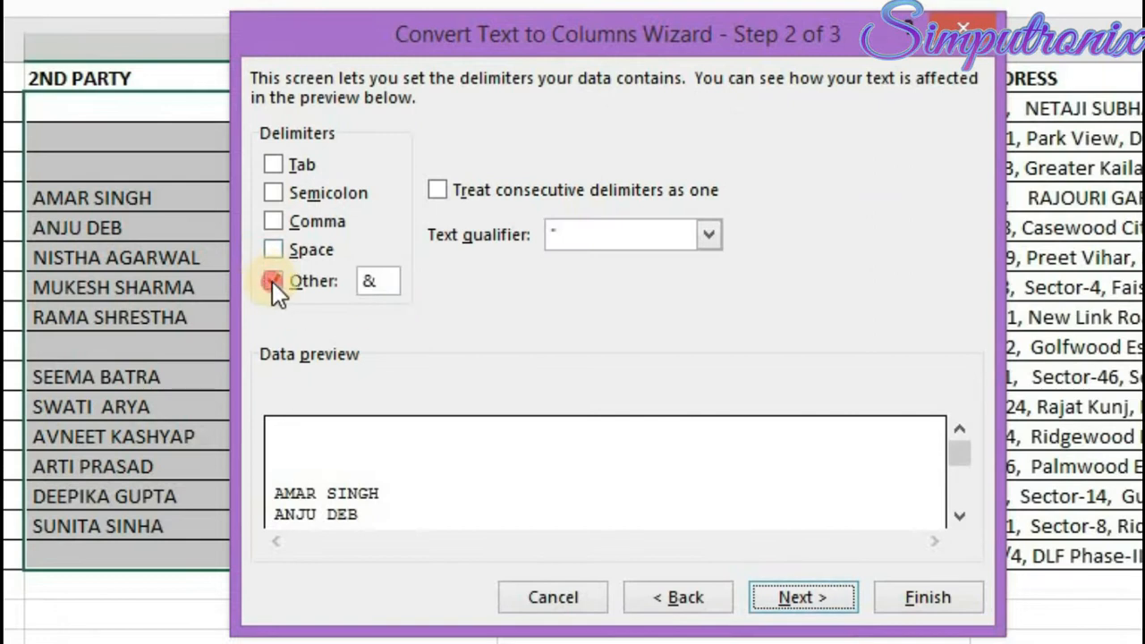
pyautogui.click(272, 281)
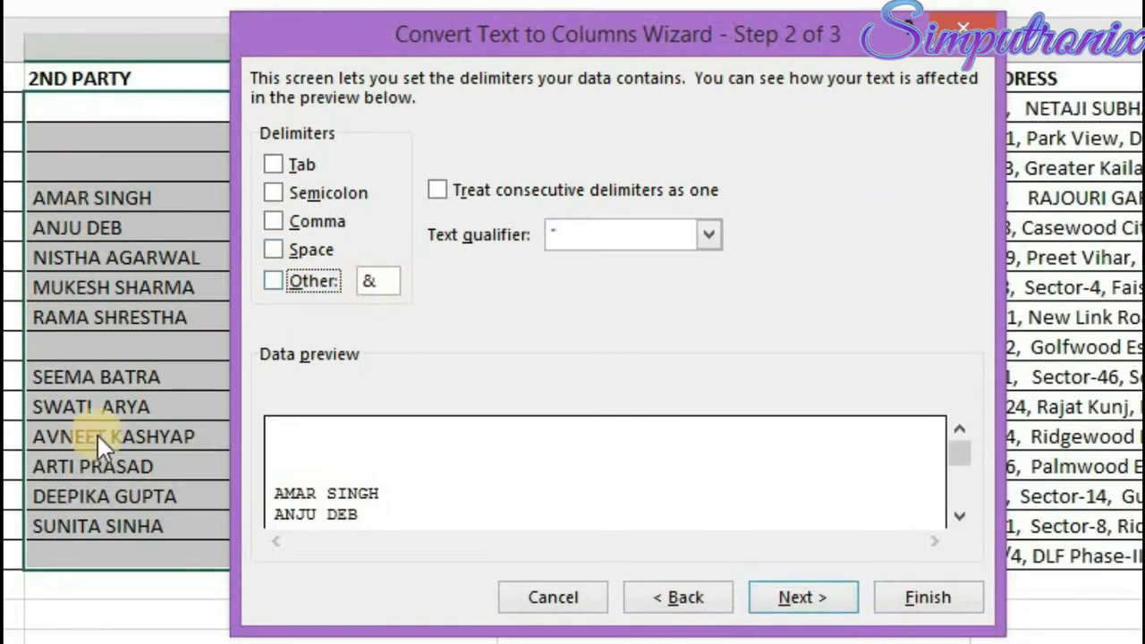
pyautogui.click(273, 252)
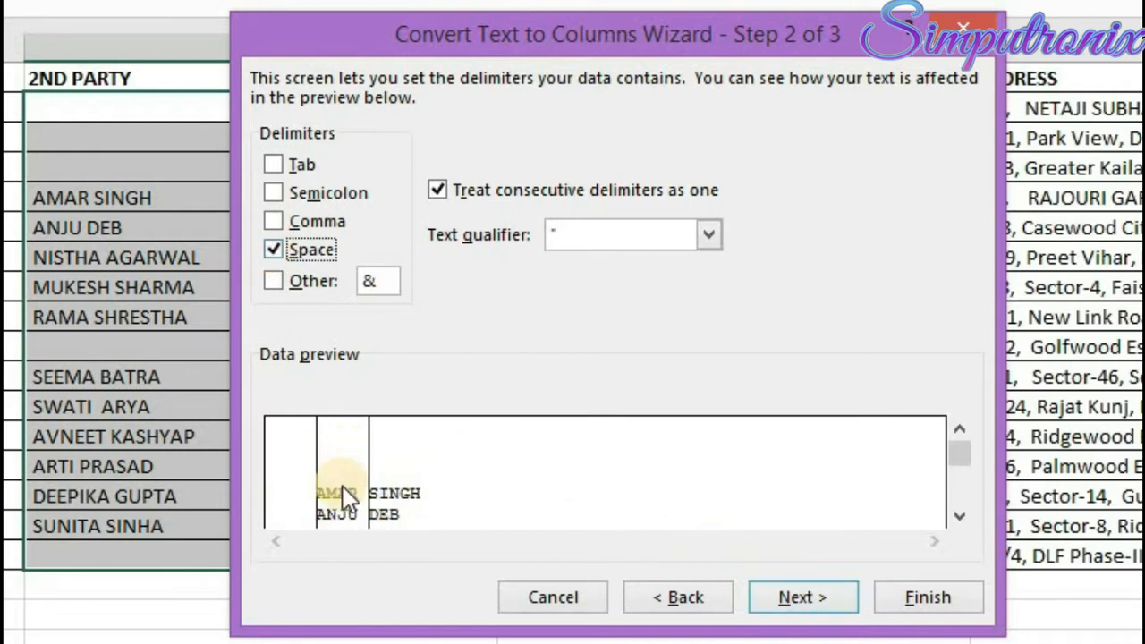
pyautogui.click(805, 596)
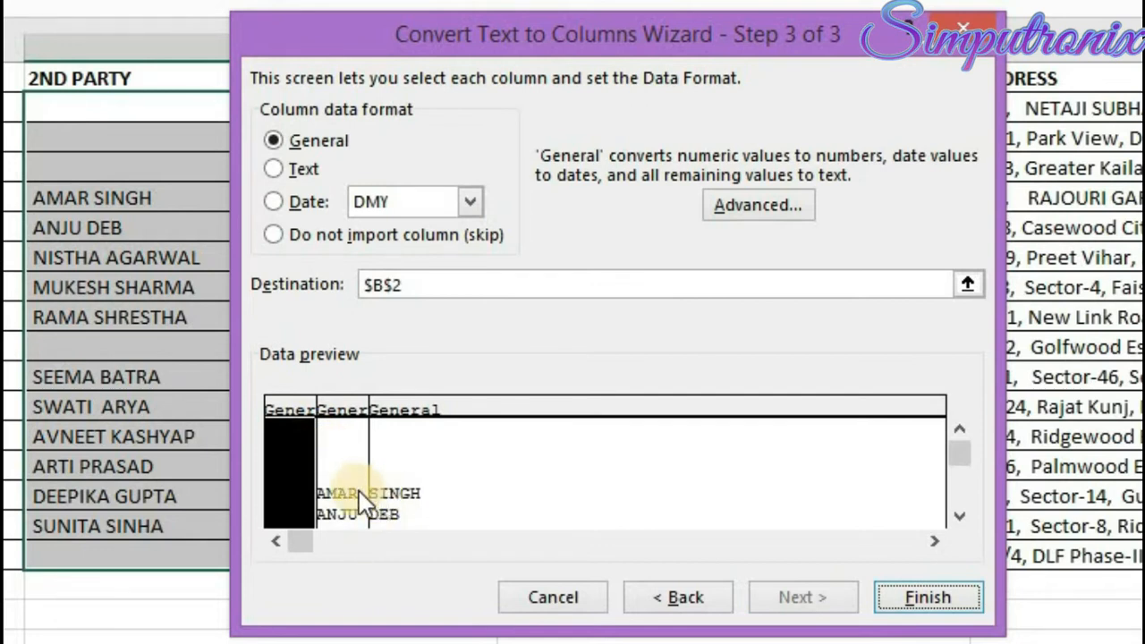
pyautogui.moveTo(421, 288); pyautogui.dragTo(389, 286)
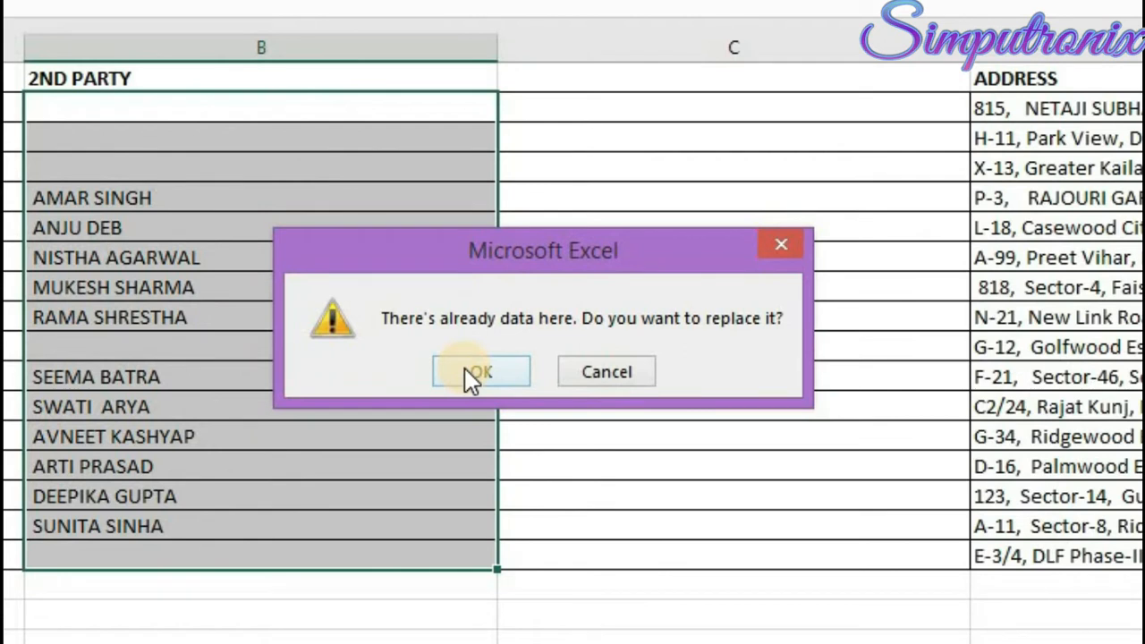
pyautogui.click(466, 370)
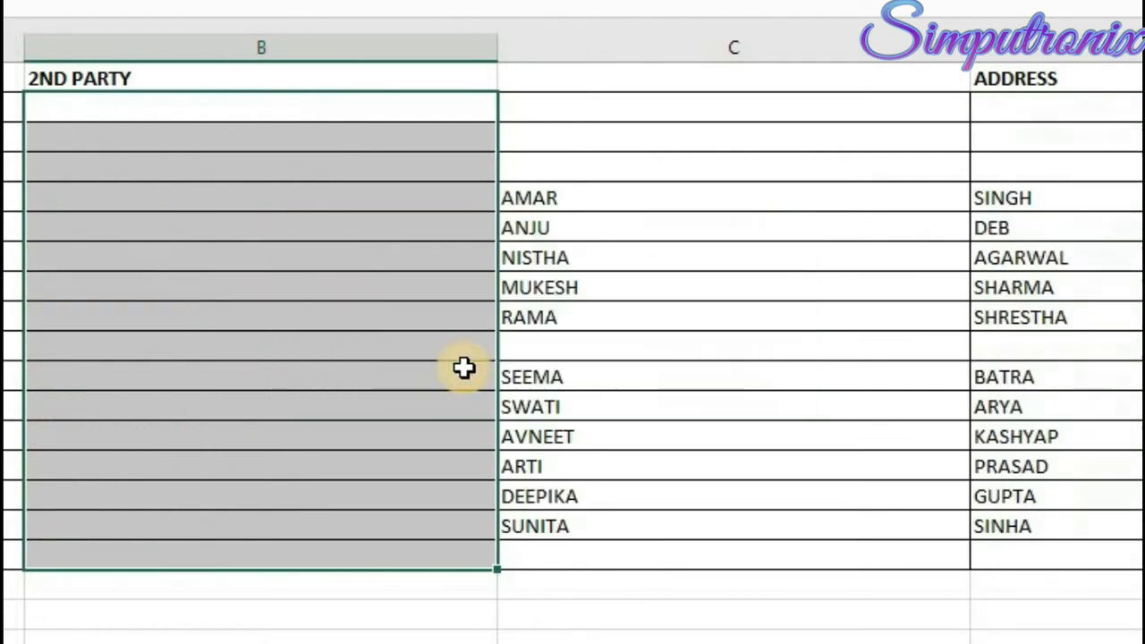
pyautogui.click(746, 245)
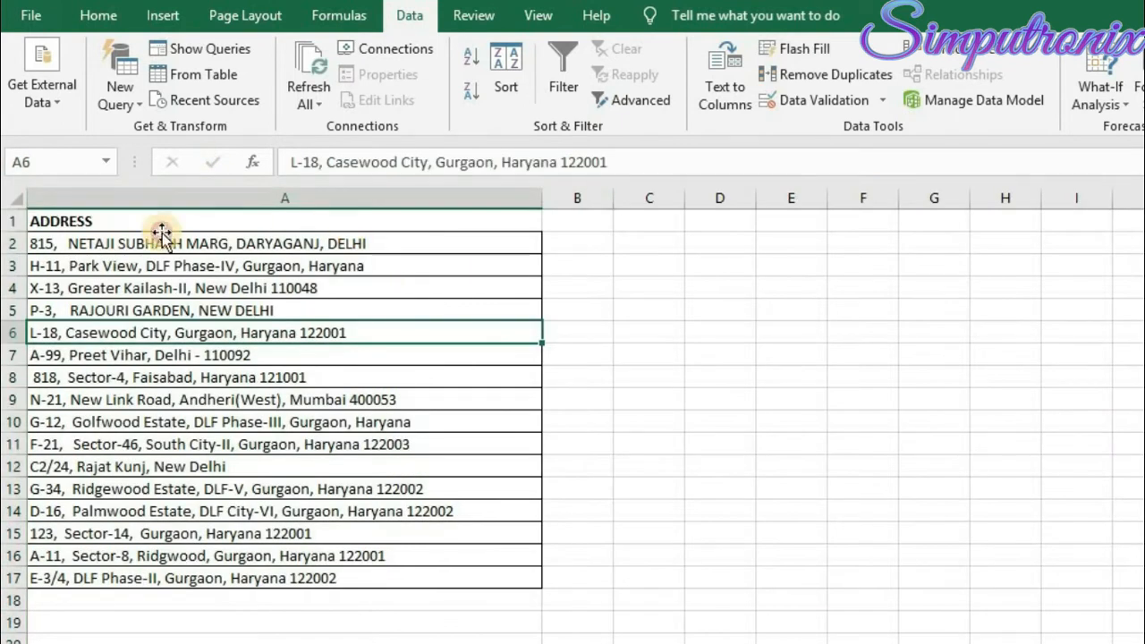
# Step: Try to split the addresses in A2:A17 at commas and spaces with destination $A$2, and undo the split
pyautogui.click(163, 240)
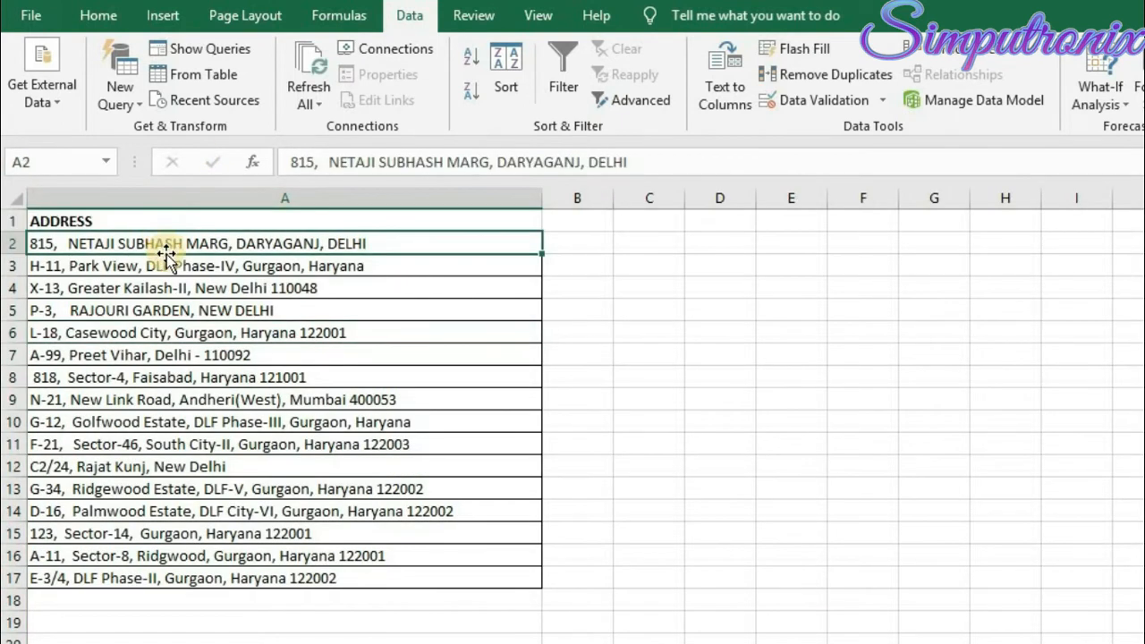
pyautogui.moveTo(166, 243); pyautogui.dragTo(159, 578)
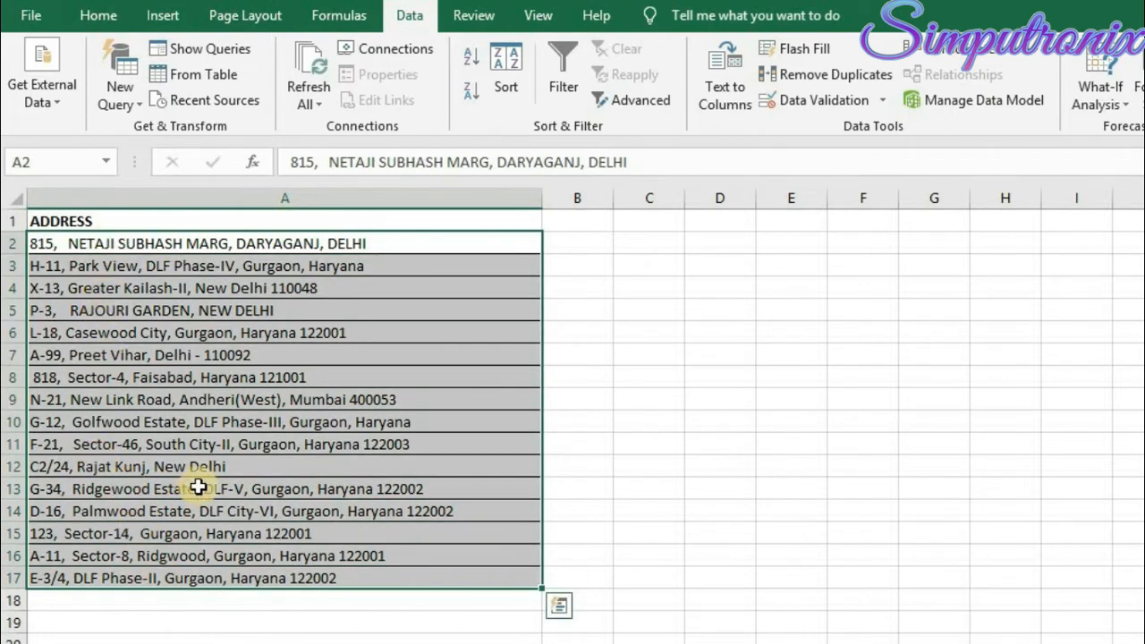
pyautogui.click(721, 74)
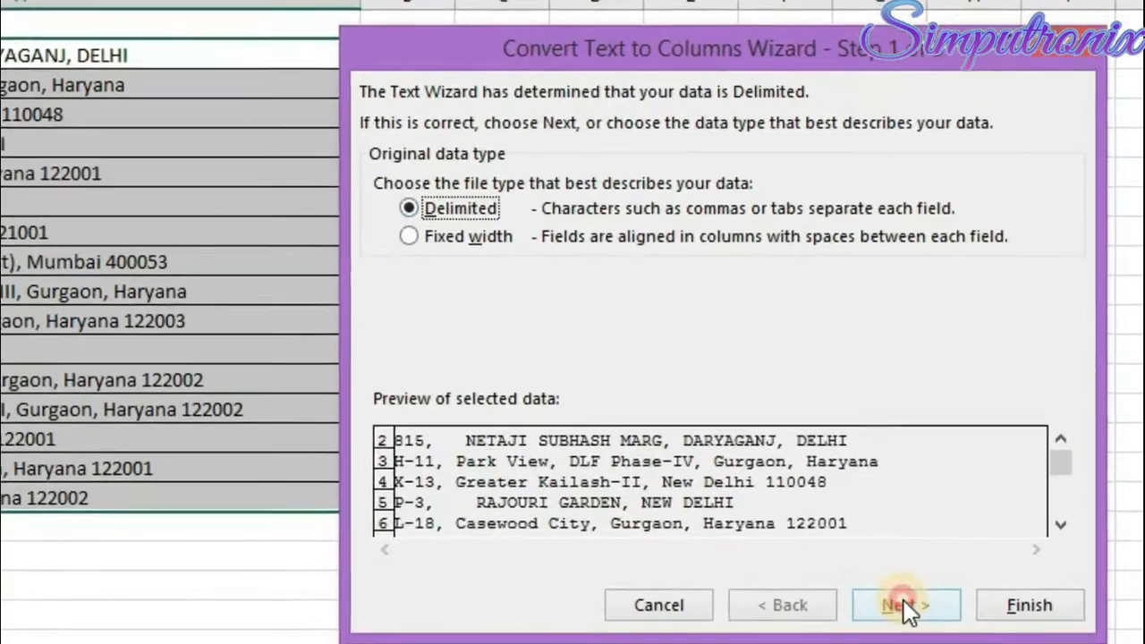
pyautogui.click(945, 640)
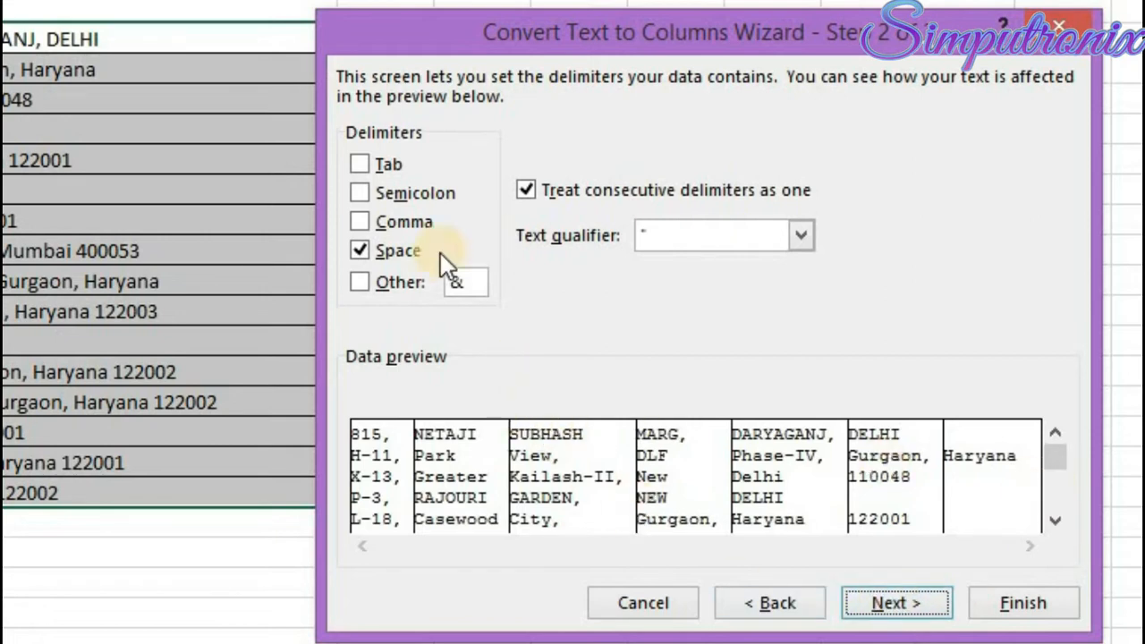
pyautogui.click(369, 221)
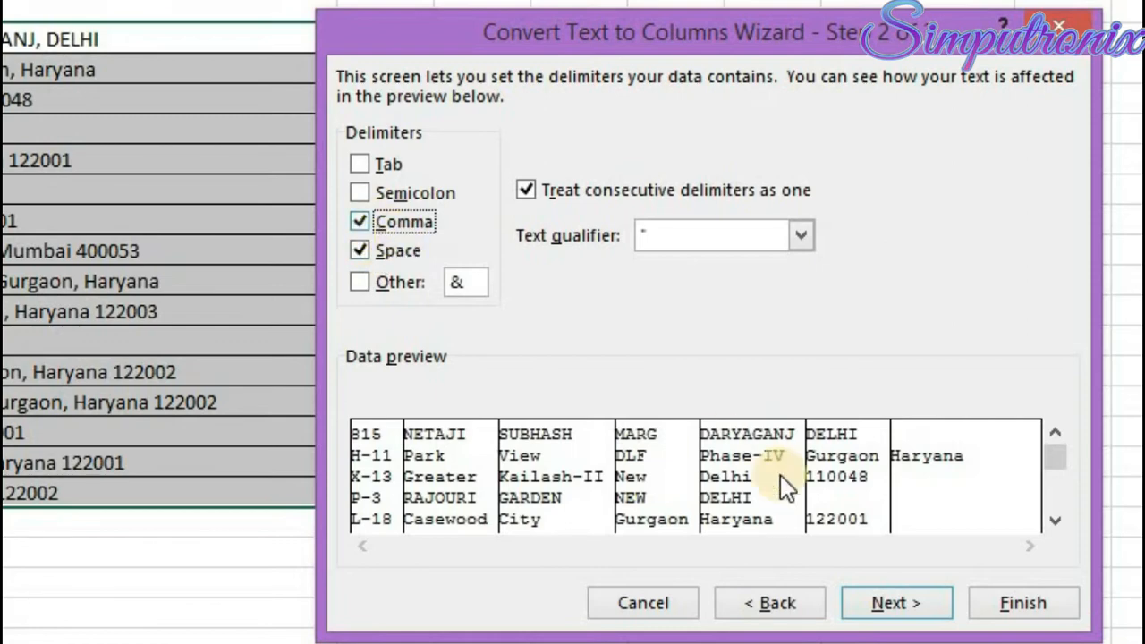
pyautogui.click(893, 605)
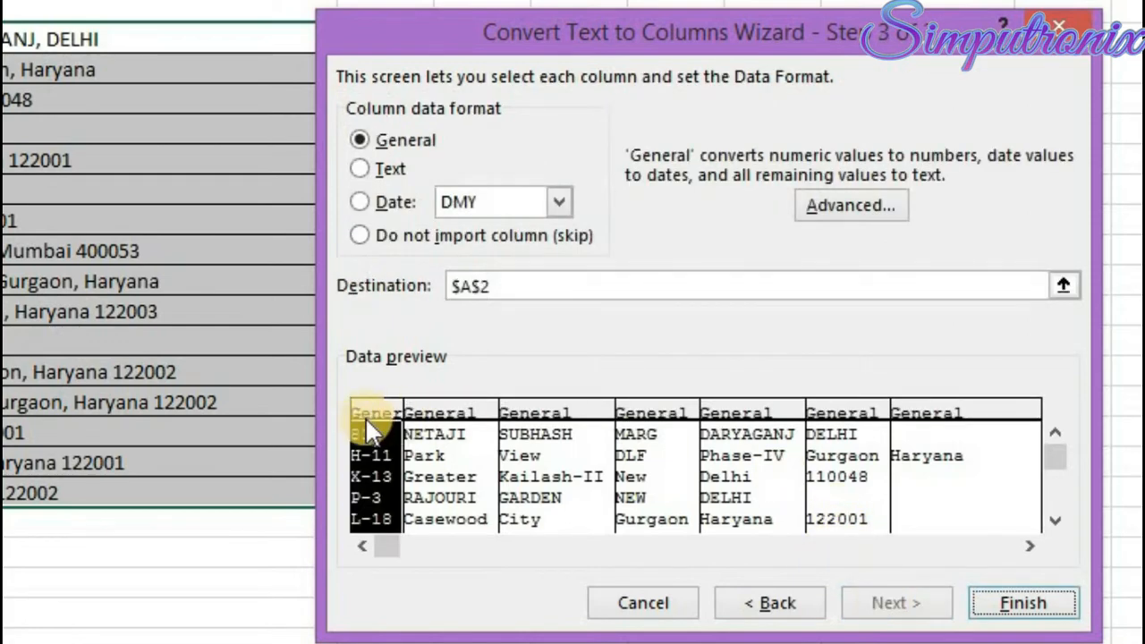
pyautogui.click(1018, 603)
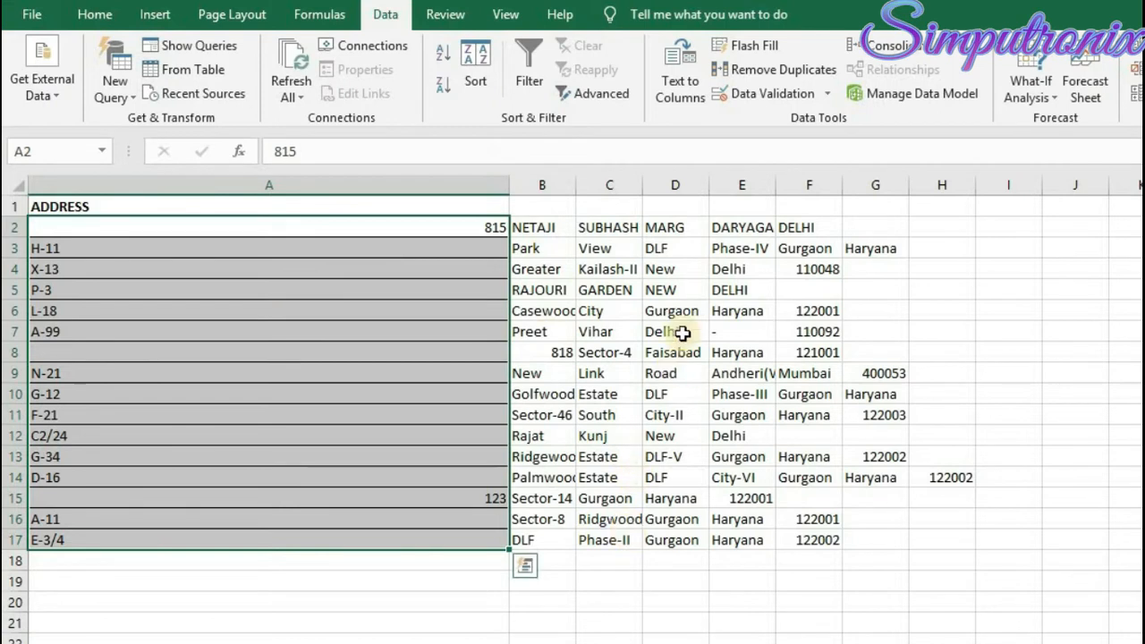
pyautogui.hotkey('ctrl', 'z')
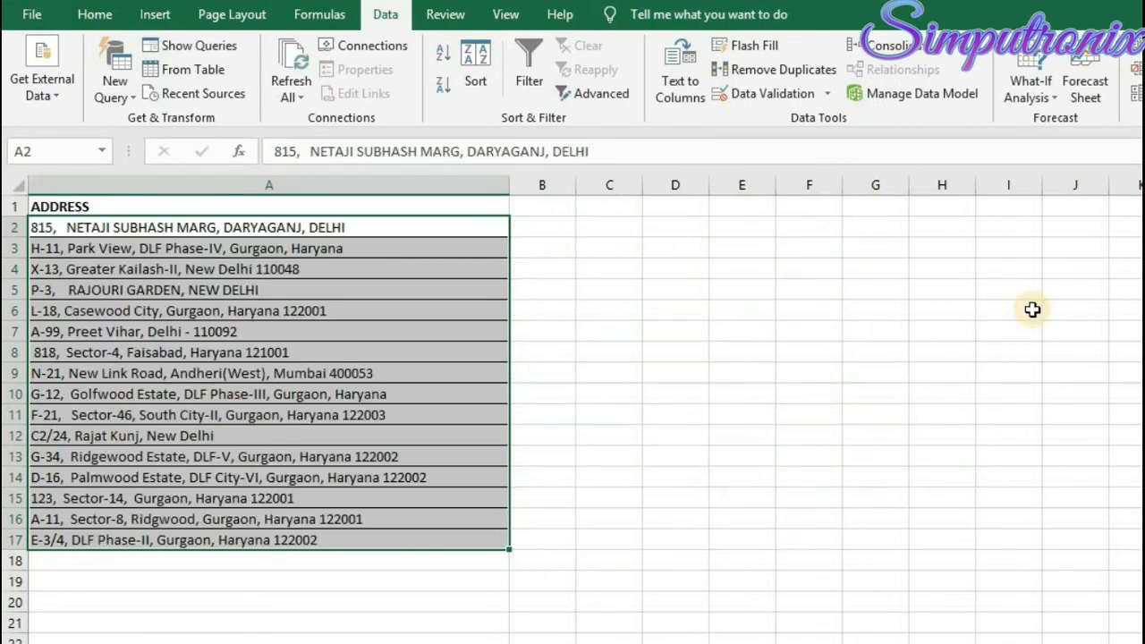
# Step: Split the addresses in A2:A17 by fixed width at the suggested break after position 5, using destination $B$2
pyautogui.click(683, 90)
pyautogui.click(590, 356)
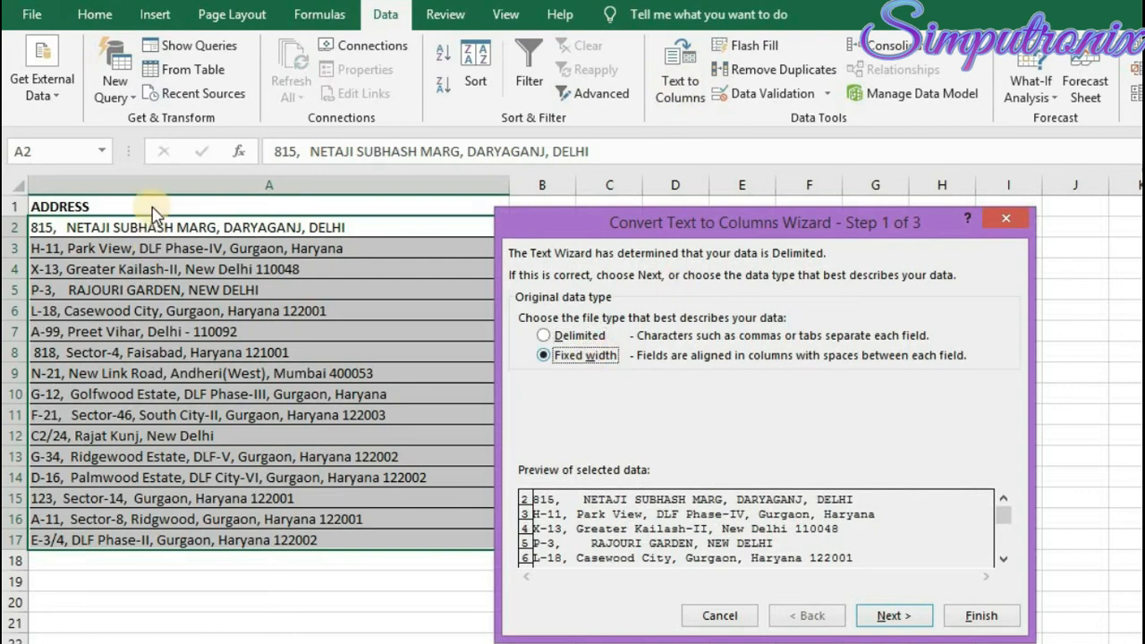
pyautogui.click(890, 616)
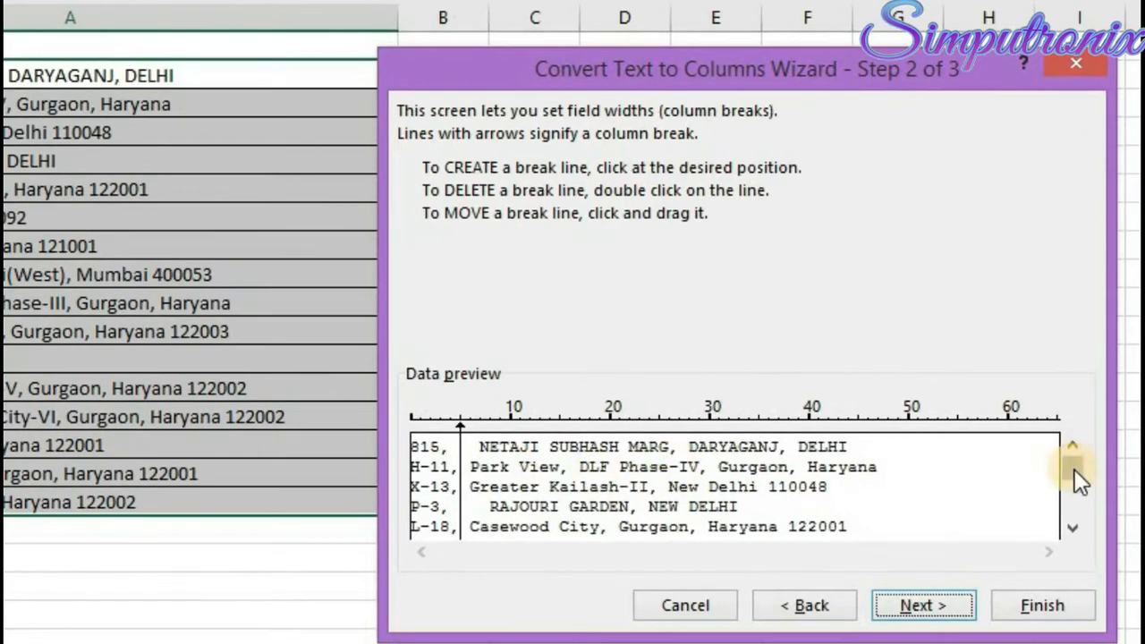
pyautogui.moveTo(1075, 505); pyautogui.dragTo(1072, 538)
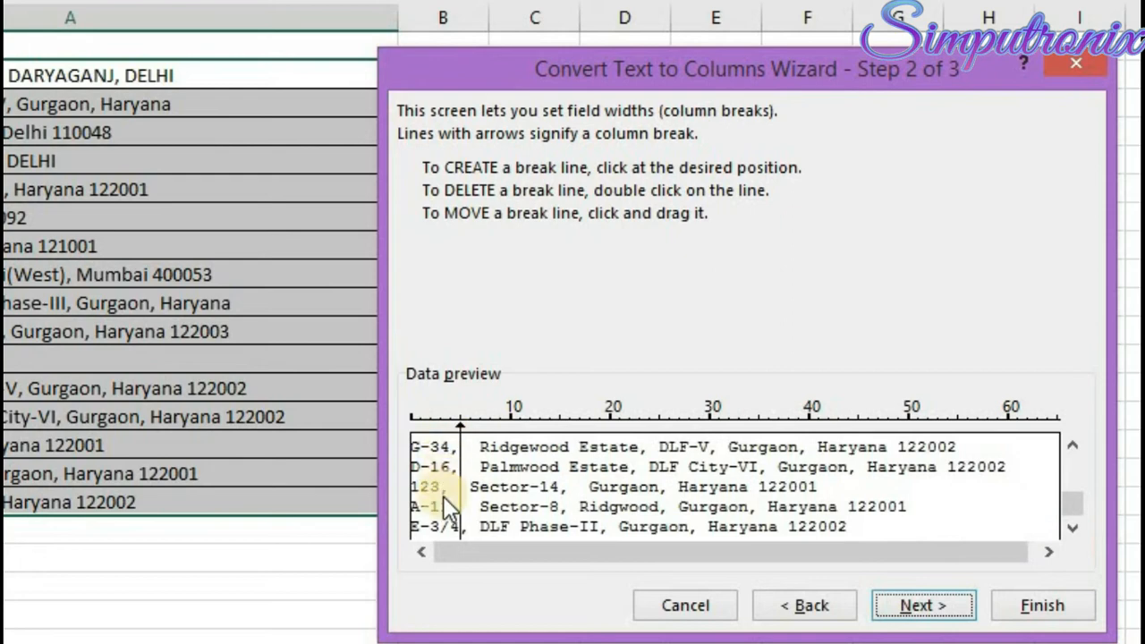
pyautogui.scroll(4, 461, 524)
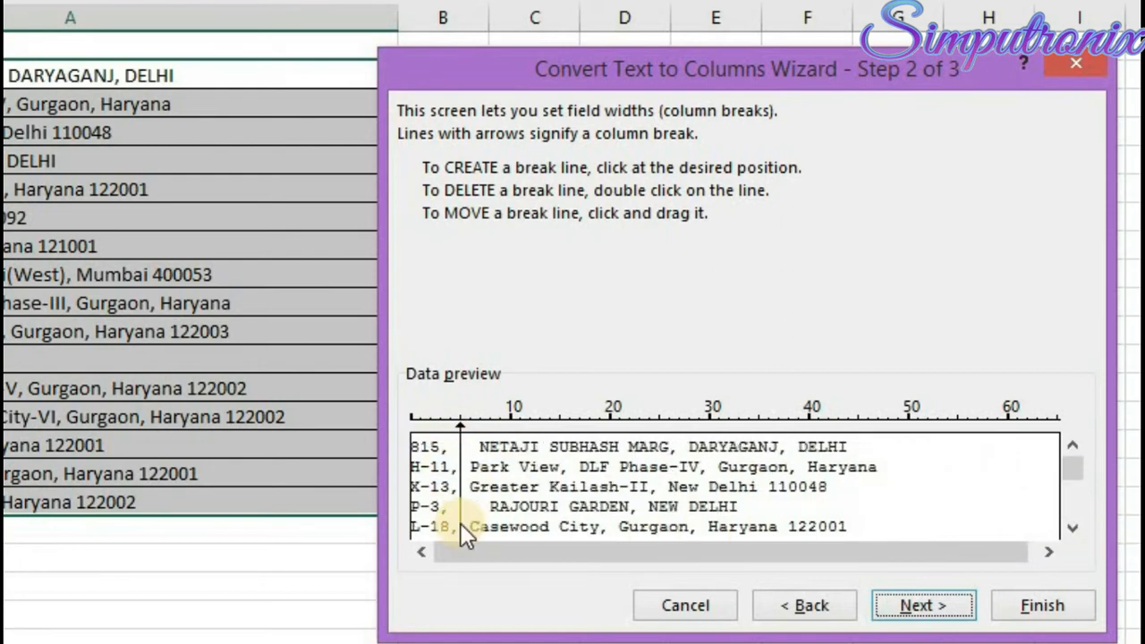
pyautogui.click(952, 605)
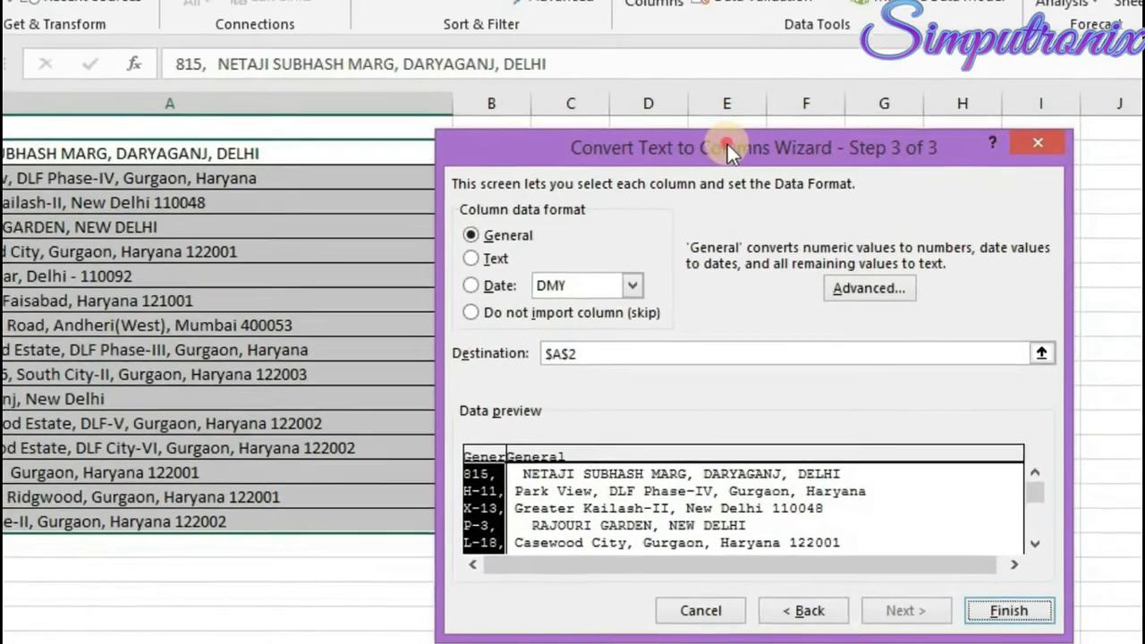
pyautogui.moveTo(728, 144); pyautogui.dragTo(837, 203)
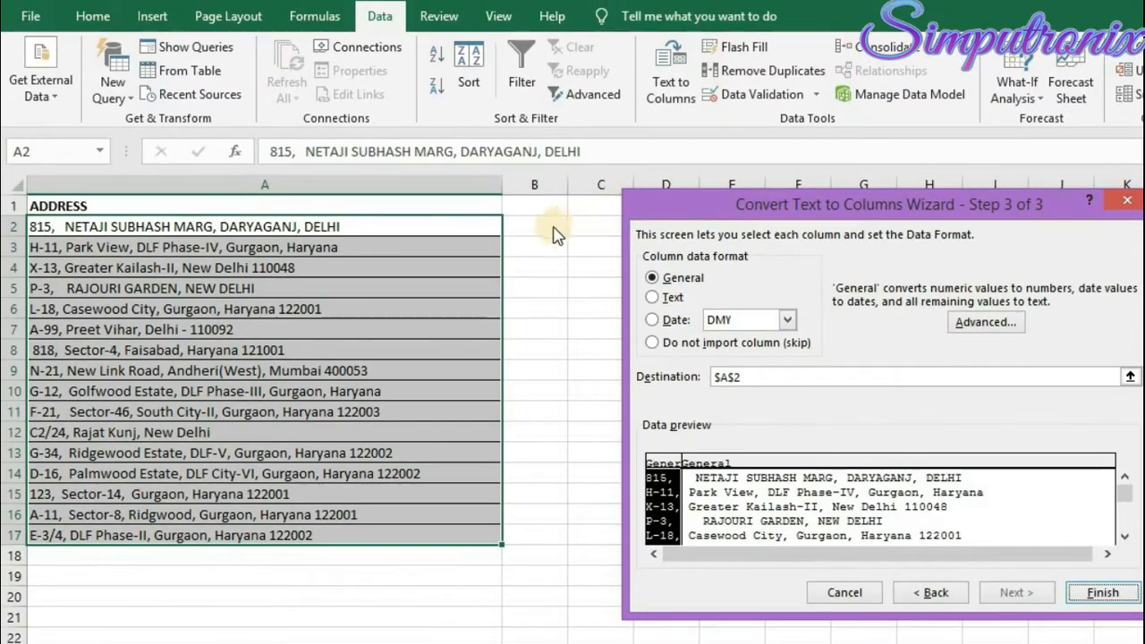
pyautogui.click(766, 378)
pyautogui.click(535, 227)
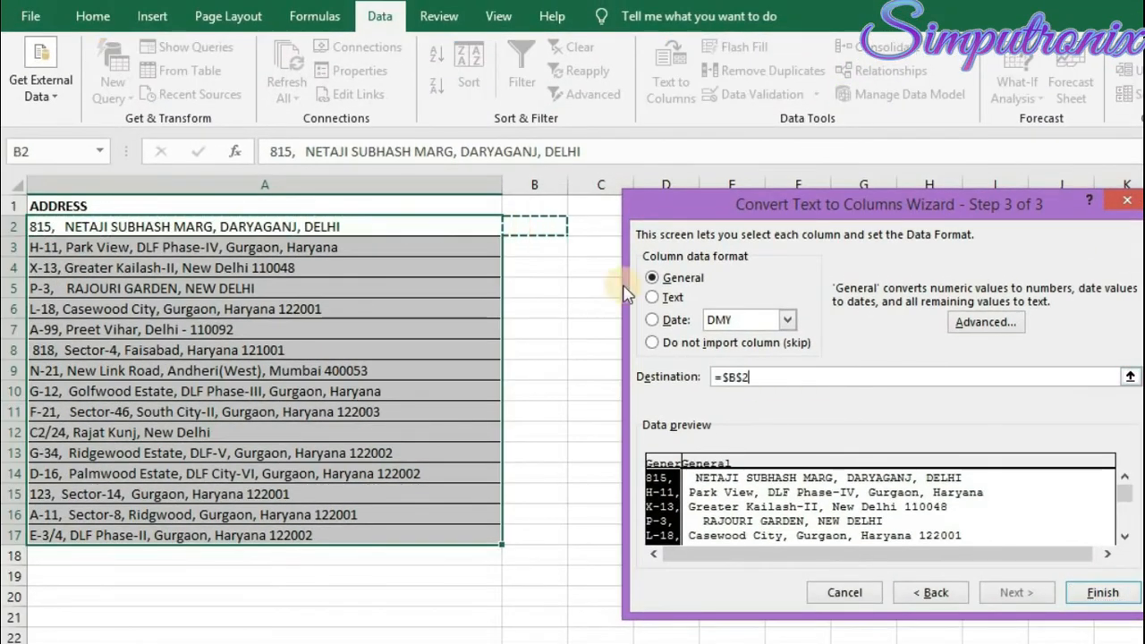
pyautogui.click(1104, 593)
# Step: Check the two columns of split address parts and undo the fixed-width split
pyautogui.moveTo(527, 224); pyautogui.dragTo(521, 535)
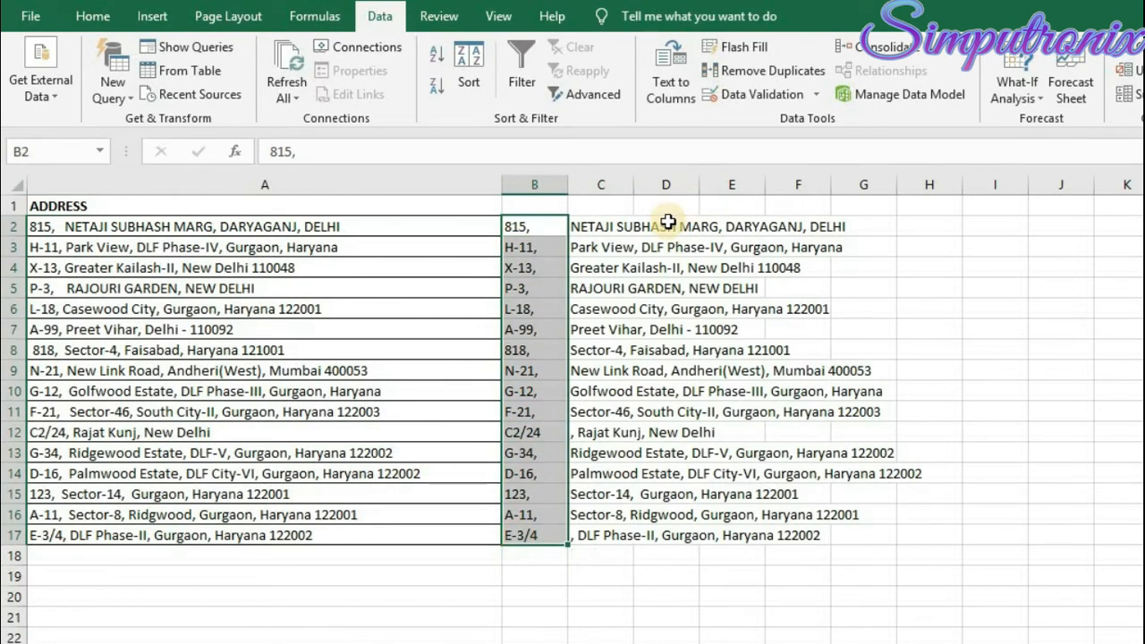
pyautogui.click(611, 224)
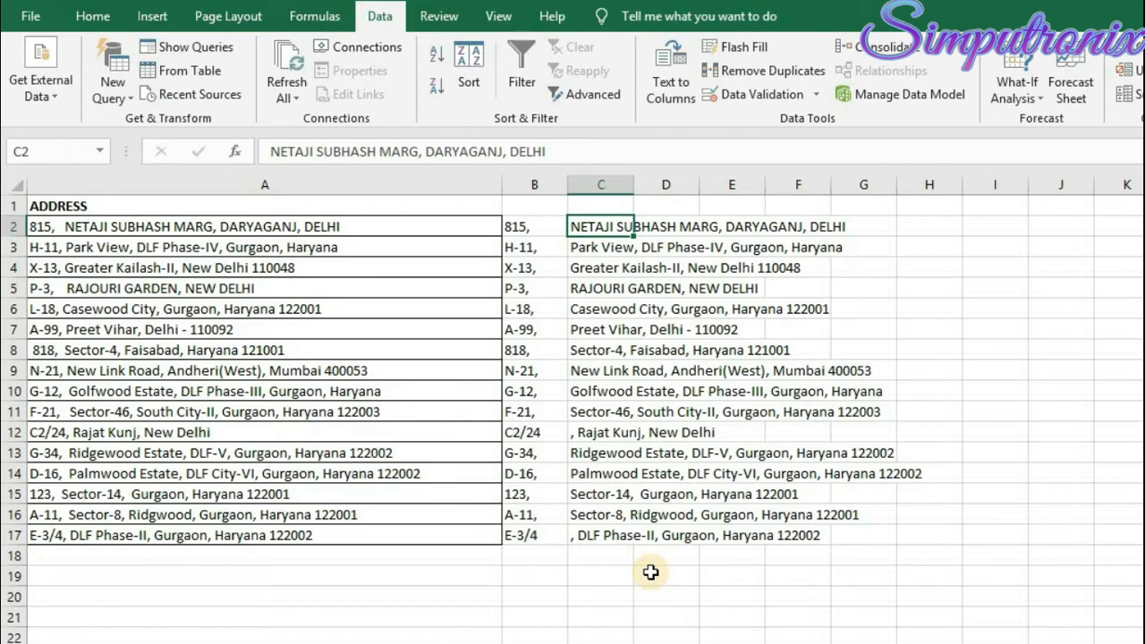
pyautogui.hotkey('ctrl', 'z')
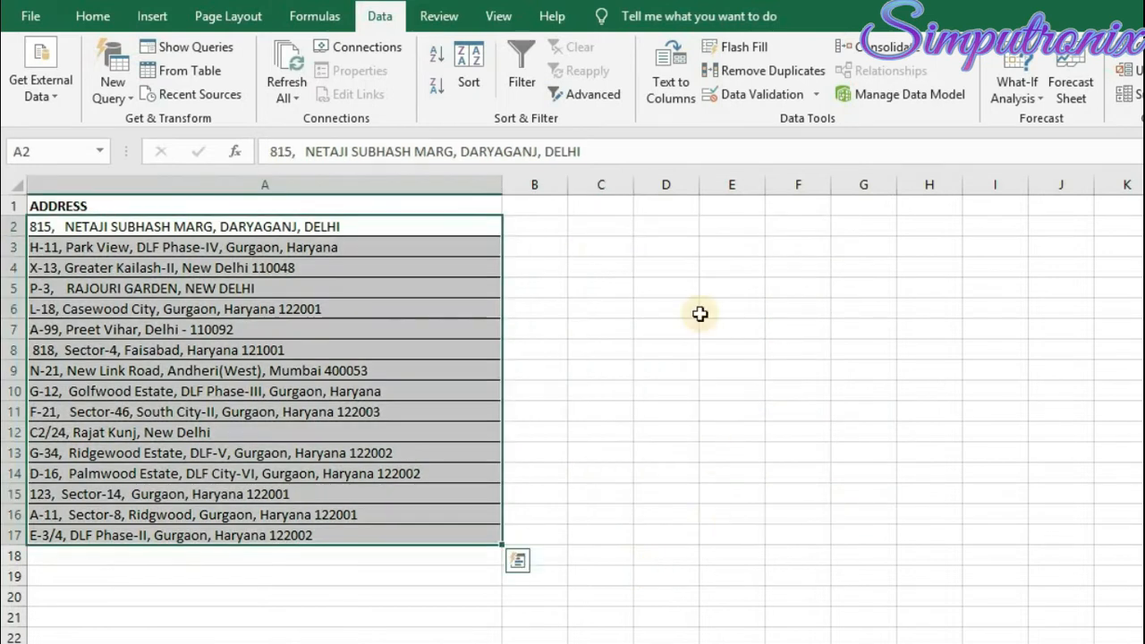
# Step: Set up a new fixed-width Text to Columns split for the addresses in A2:A17
pyautogui.click(660, 73)
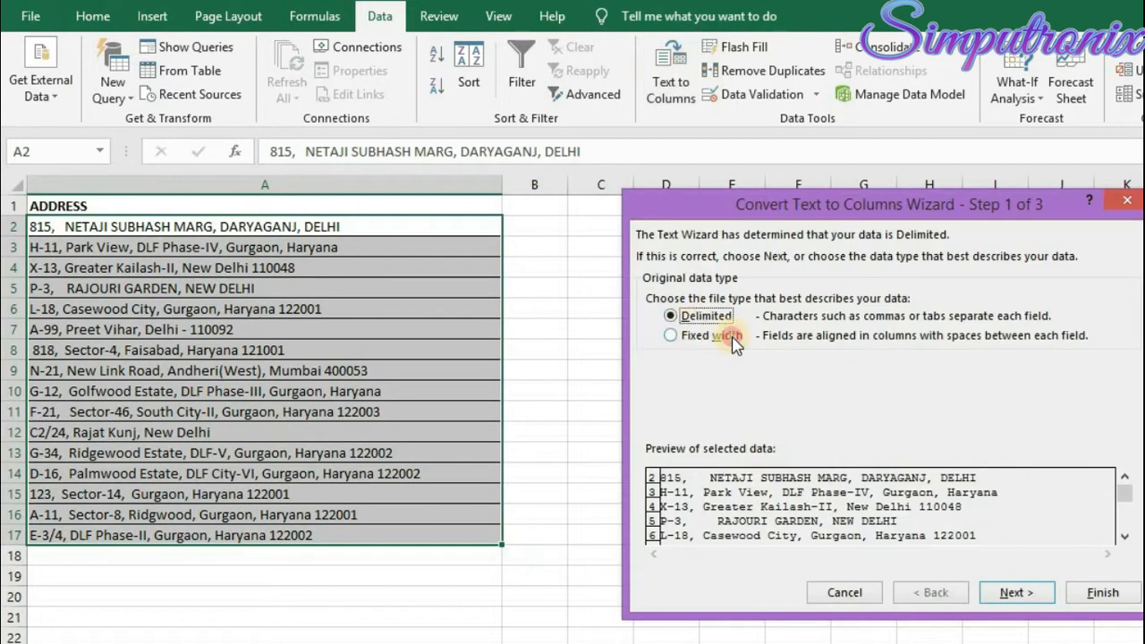
pyautogui.click(670, 335)
pyautogui.click(1004, 594)
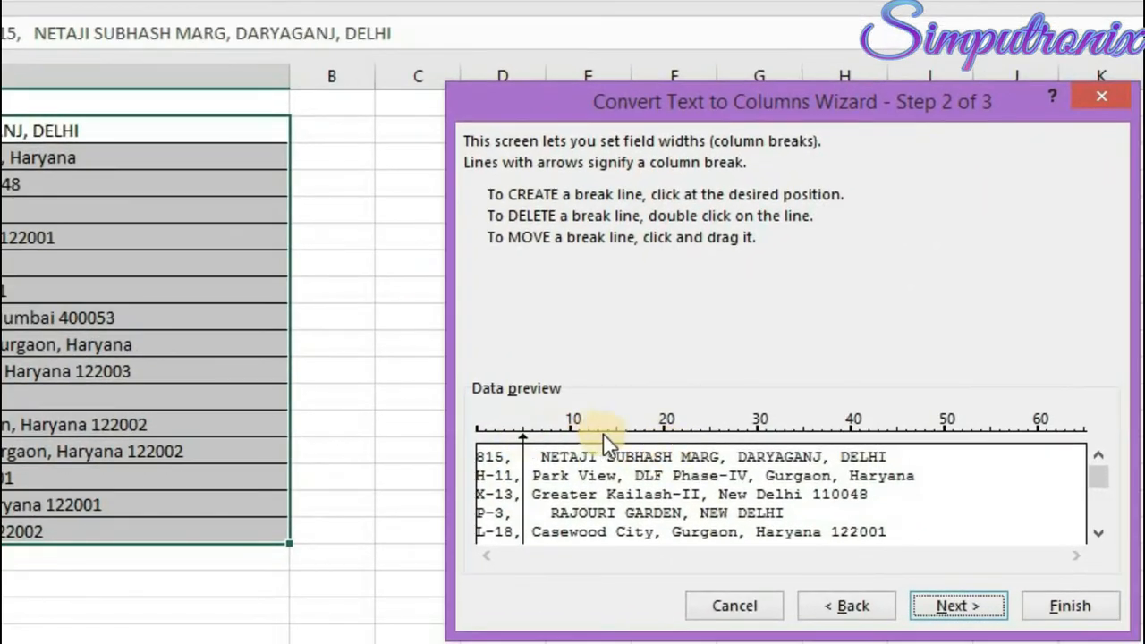
# Step: Try a second column break at position 39 against the address rows and remove it
pyautogui.click(729, 438)
pyautogui.moveTo(728, 437); pyautogui.dragTo(841, 455)
pyautogui.moveTo(1101, 511); pyautogui.dragTo(1106, 535)
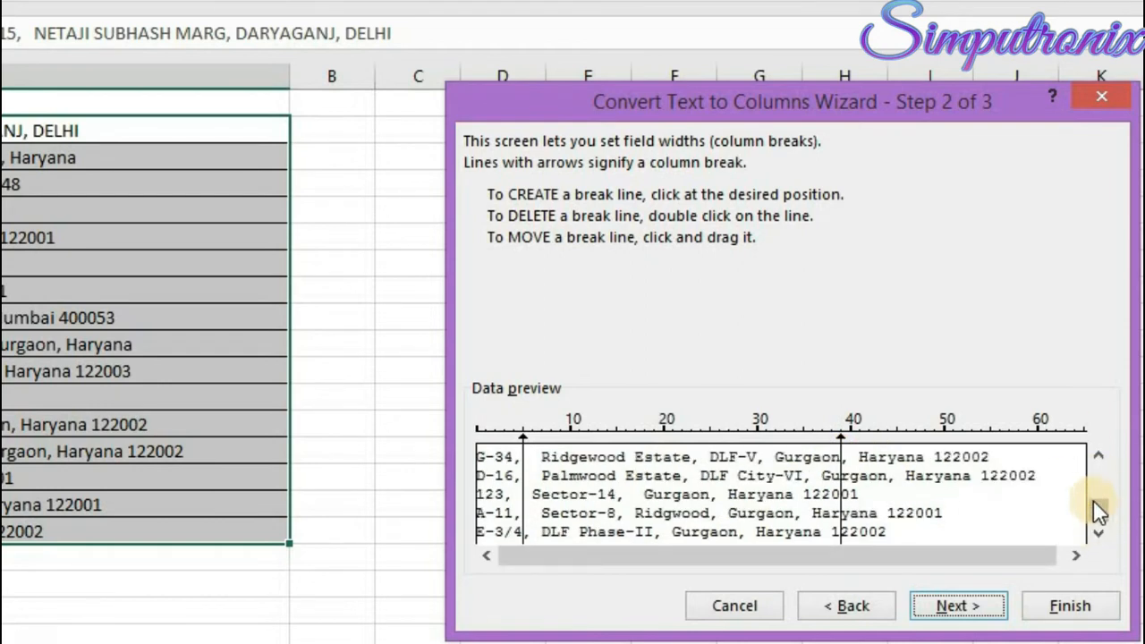
pyautogui.moveTo(1100, 433); pyautogui.dragTo(1100, 432)
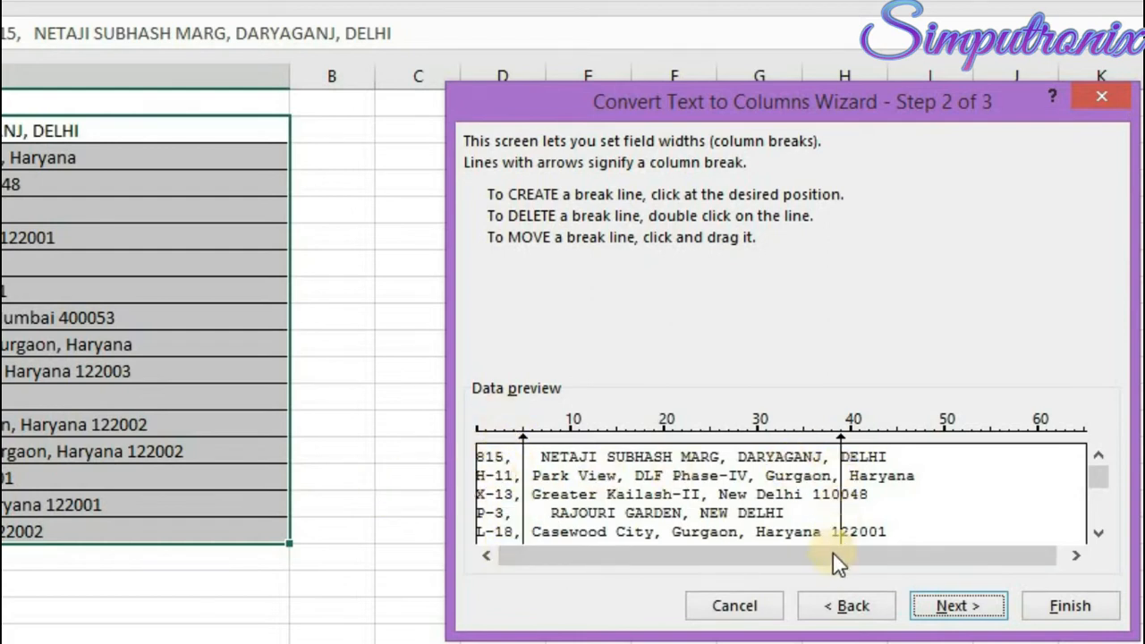
pyautogui.doubleClick(841, 438)
# Step: Add a second column break at position 26 to the address split
pyautogui.click(728, 431)
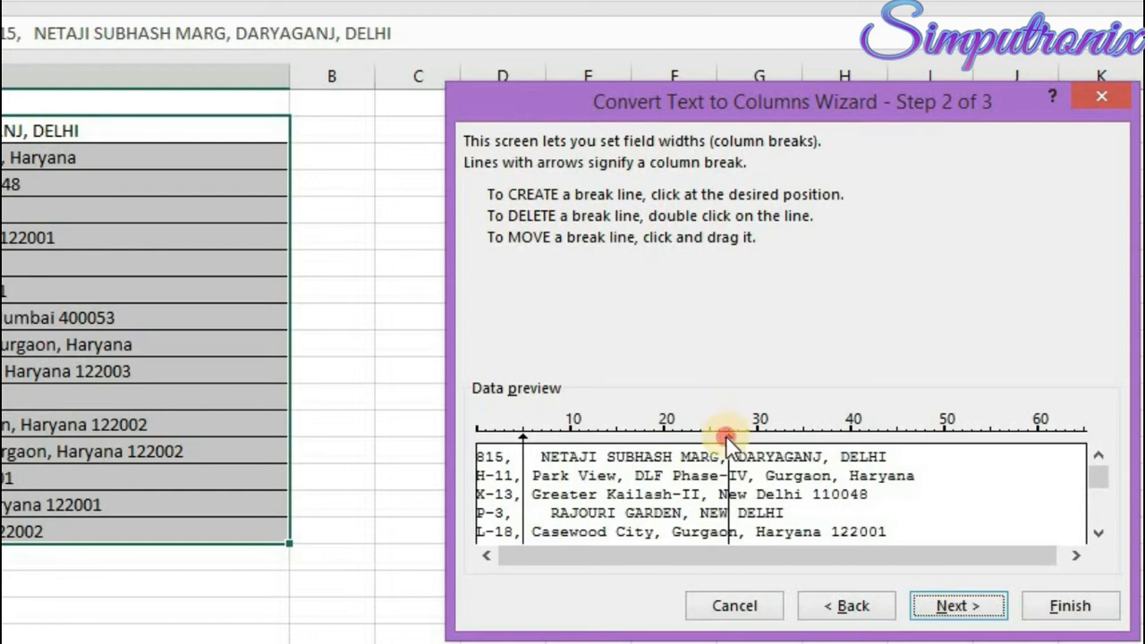
pyautogui.moveTo(727, 435); pyautogui.dragTo(722, 436)
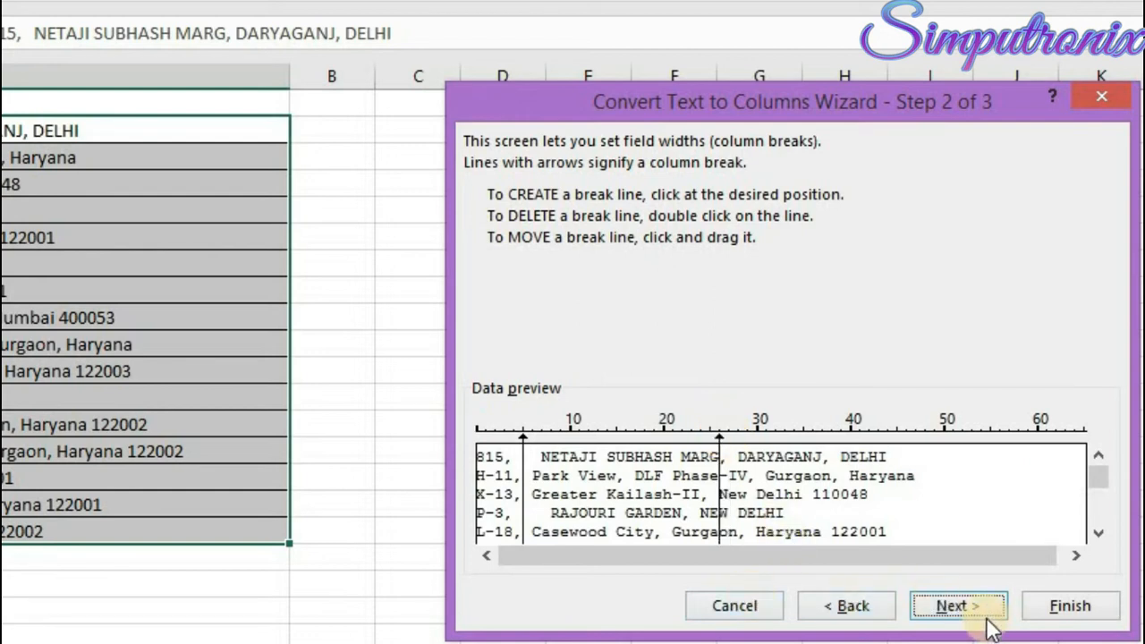
pyautogui.click(962, 606)
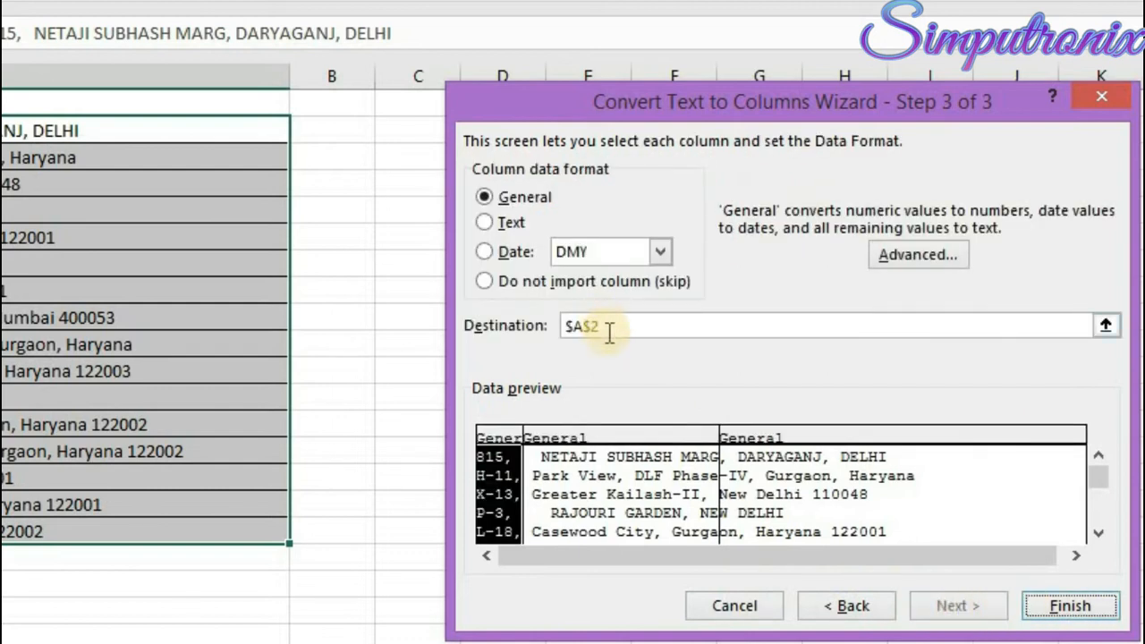
# Step: Output the address split starting at $B$2 and widen columns C and D to fit their contents
pyautogui.click(607, 331)
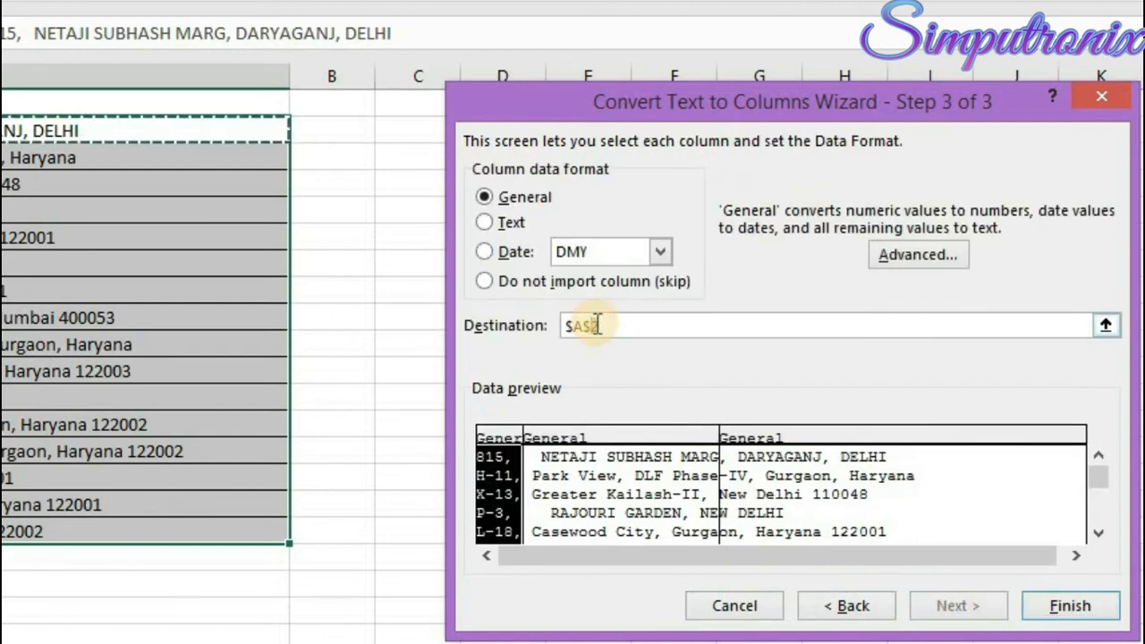
pyautogui.click(606, 329)
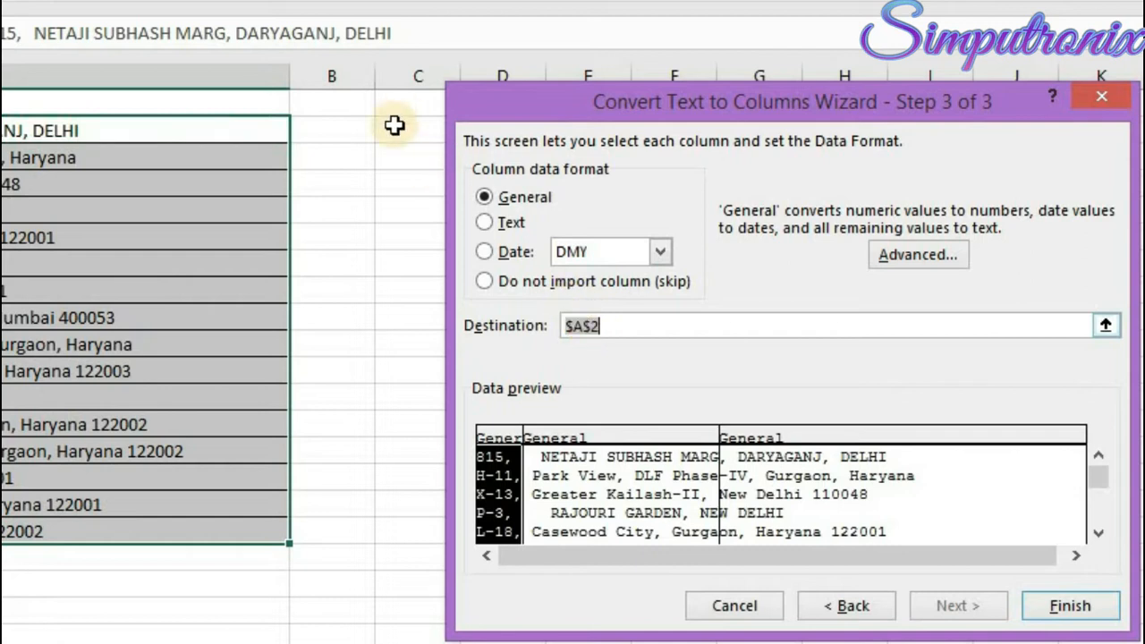
pyautogui.click(333, 134)
pyautogui.click(1070, 606)
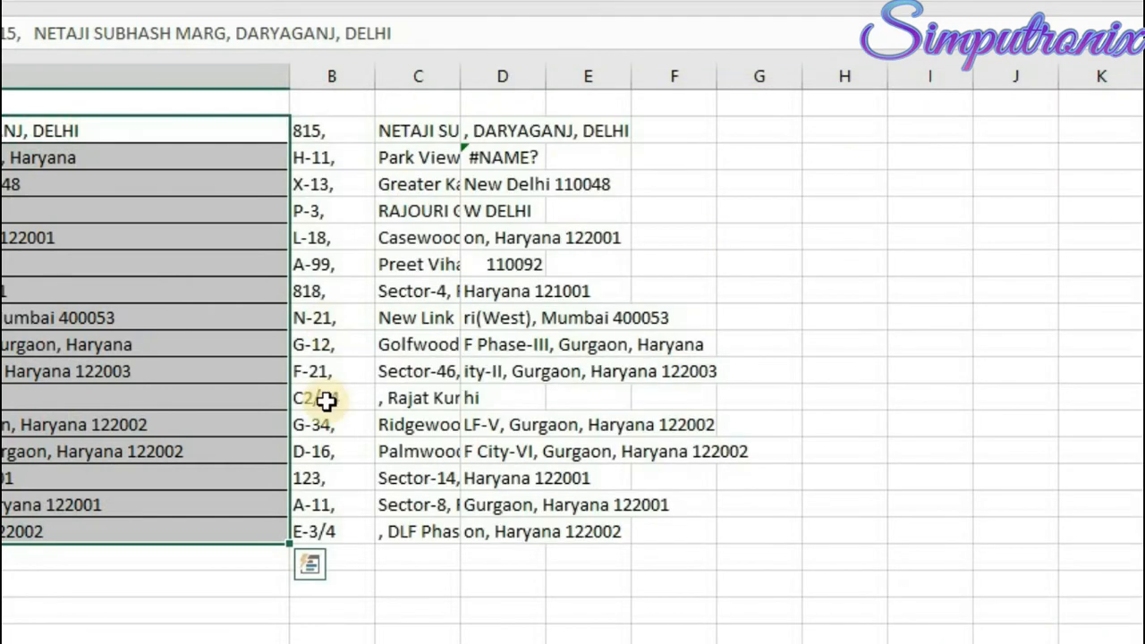
pyautogui.moveTo(461, 72); pyautogui.dragTo(580, 75)
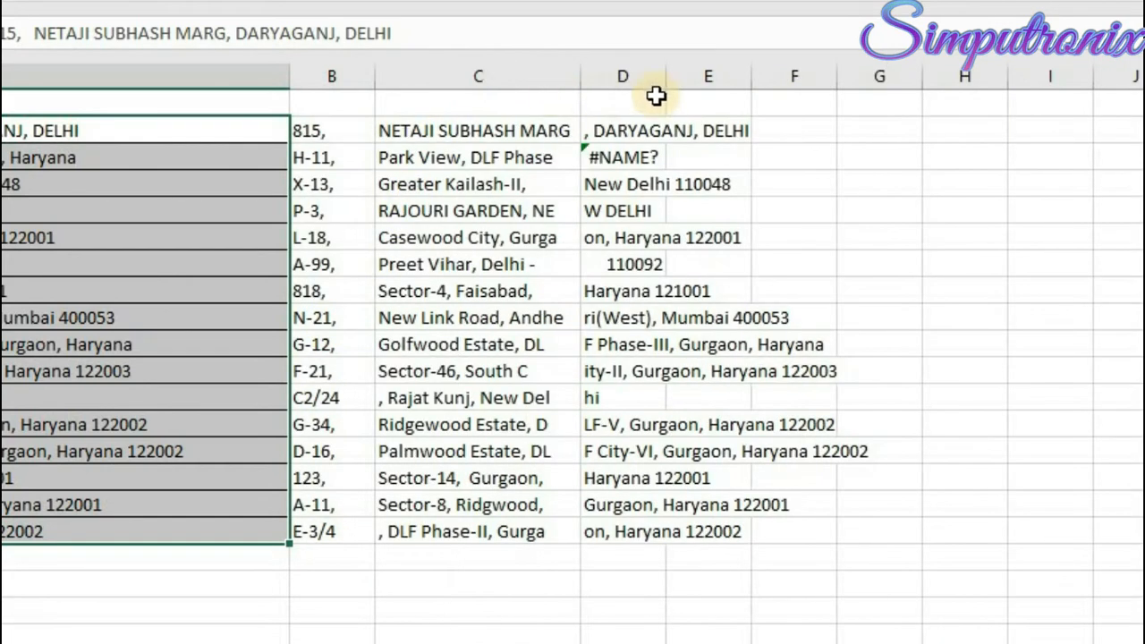
pyautogui.doubleClick(667, 77)
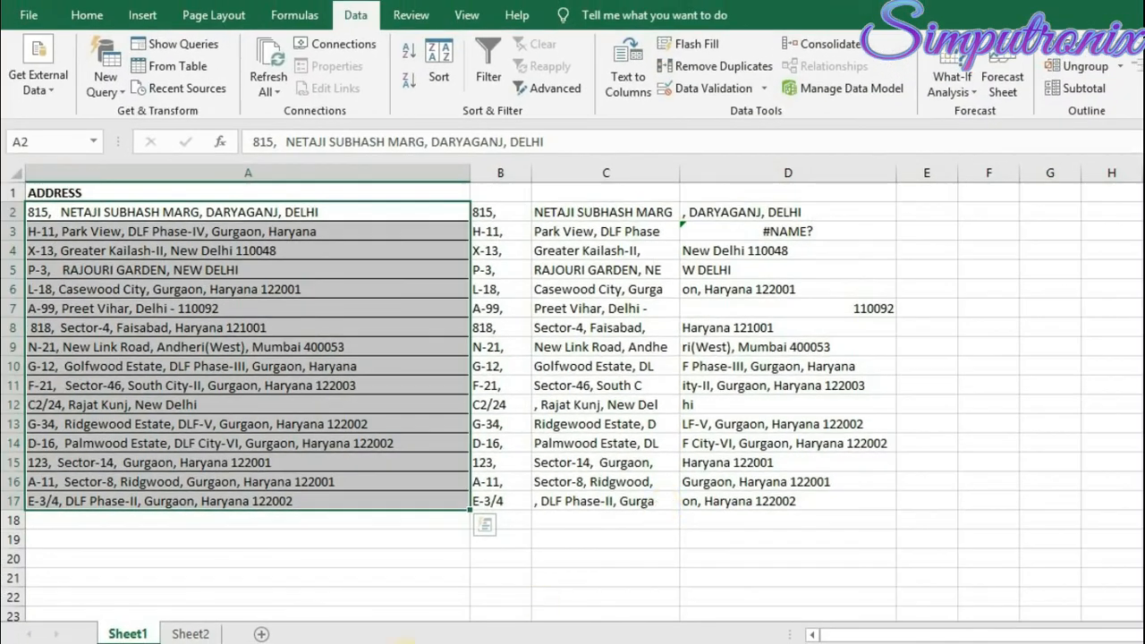
# Step: Switch to Sheet2 and make the header cells A1:D1 bold
pyautogui.click(188, 632)
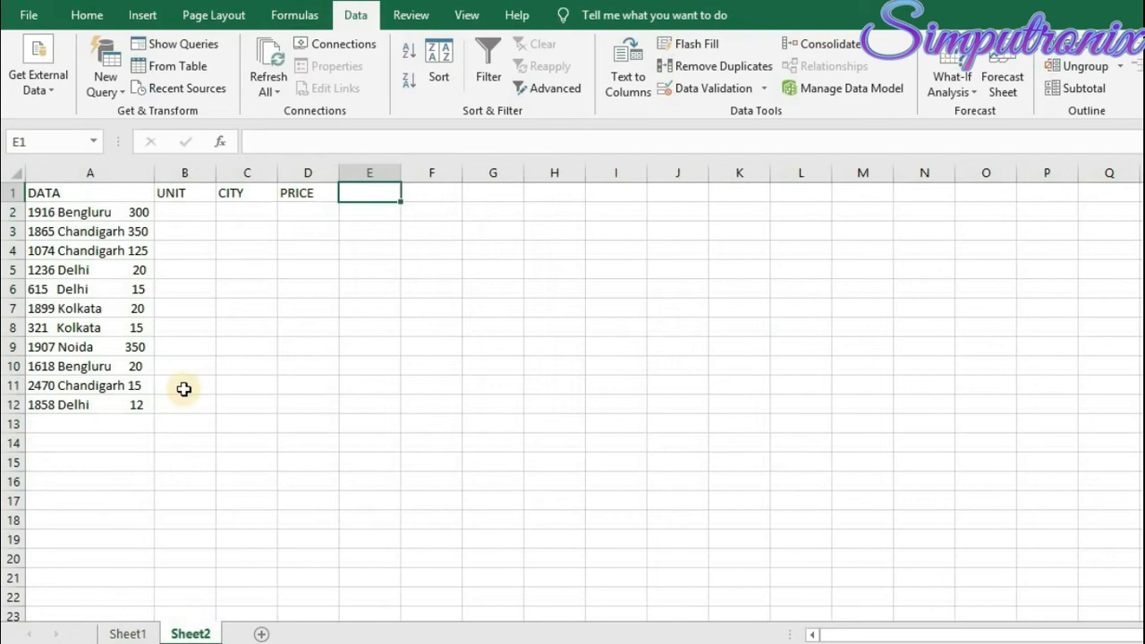
pyautogui.moveTo(44, 191); pyautogui.dragTo(309, 196)
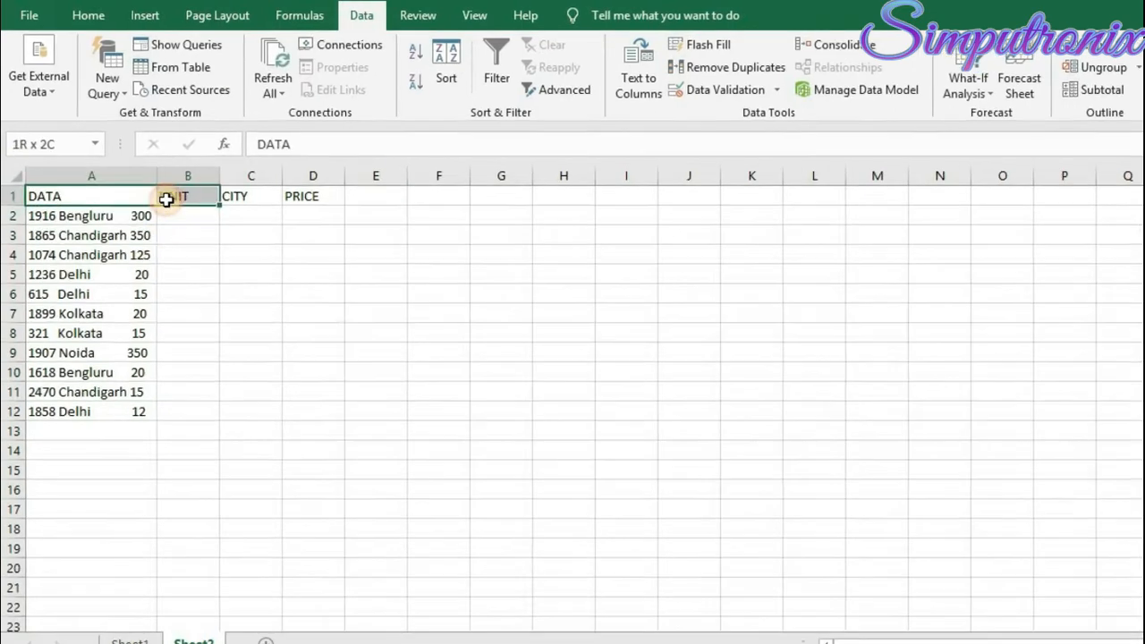
pyautogui.click(88, 16)
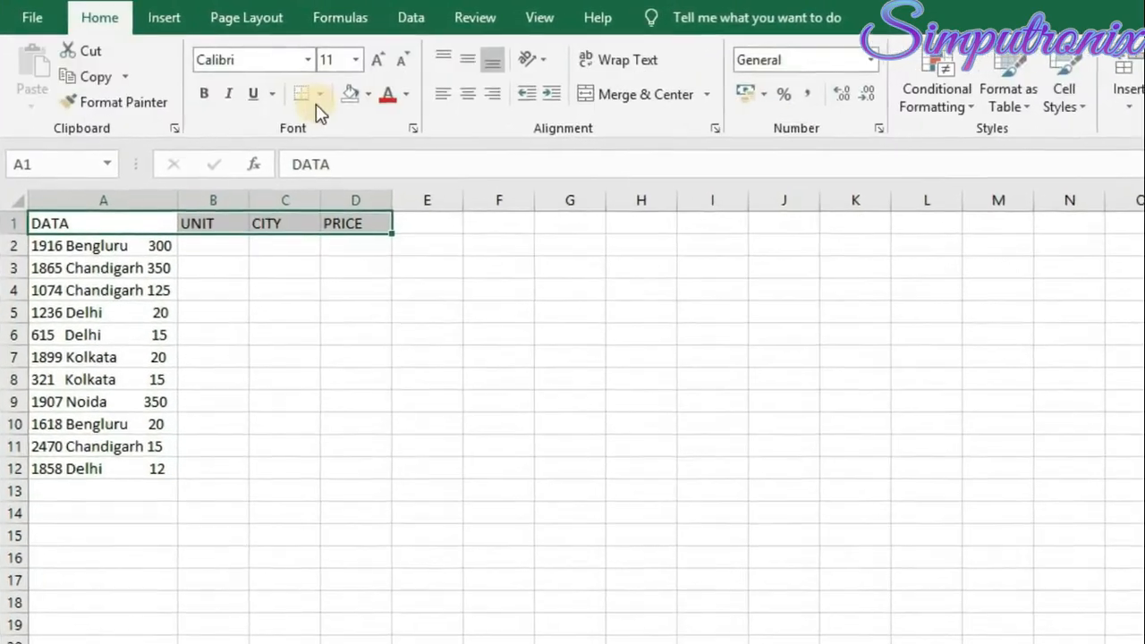
pyautogui.click(221, 102)
pyautogui.click(105, 279)
pyautogui.click(105, 257)
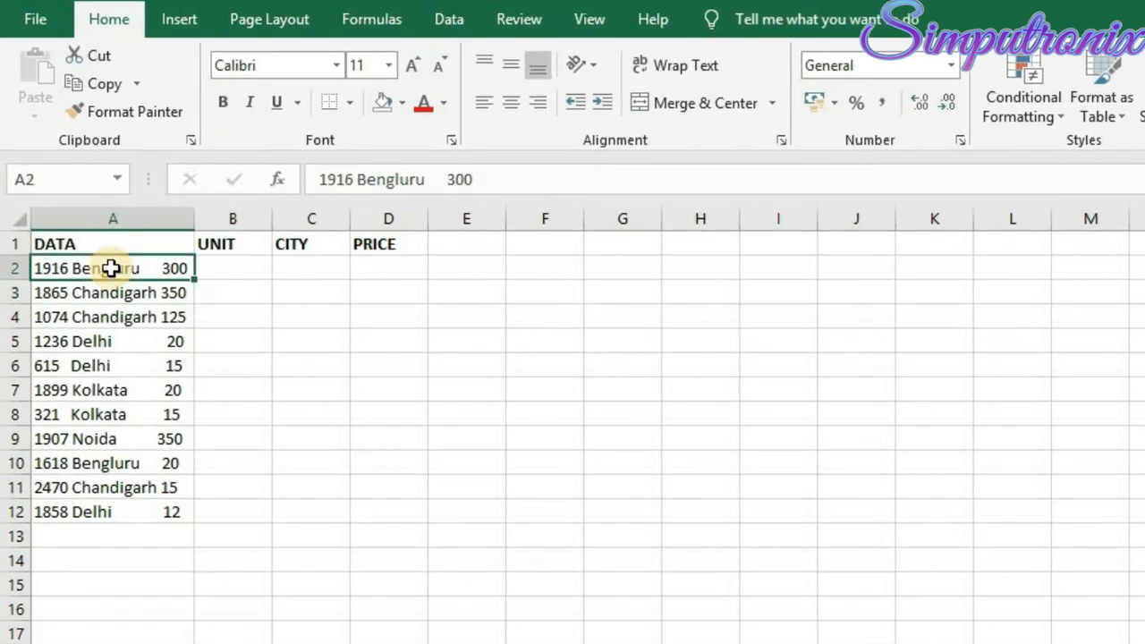
# Step: Set up a fixed-width Text to Columns split for the data in A2:A12
pyautogui.moveTo(109, 268); pyautogui.dragTo(104, 517)
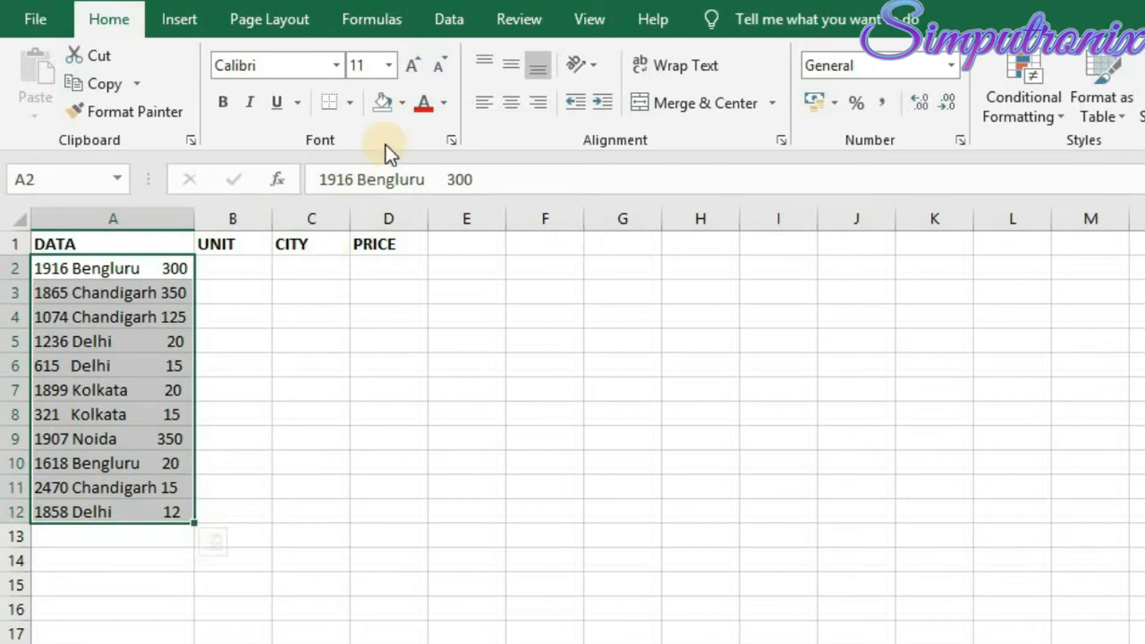
pyautogui.click(454, 21)
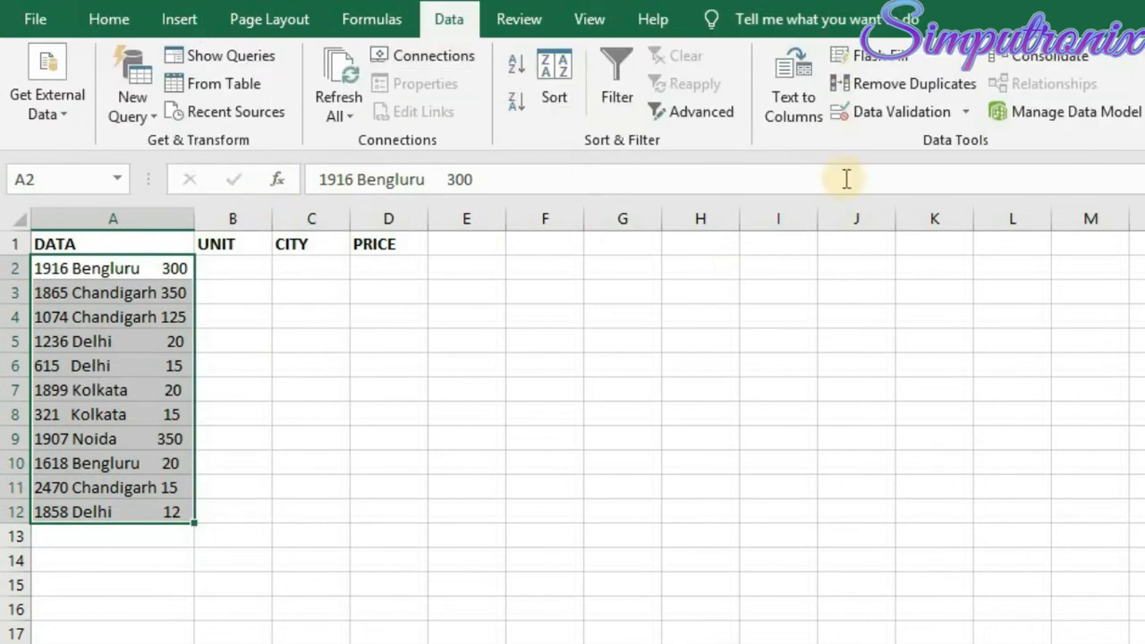
pyautogui.click(806, 107)
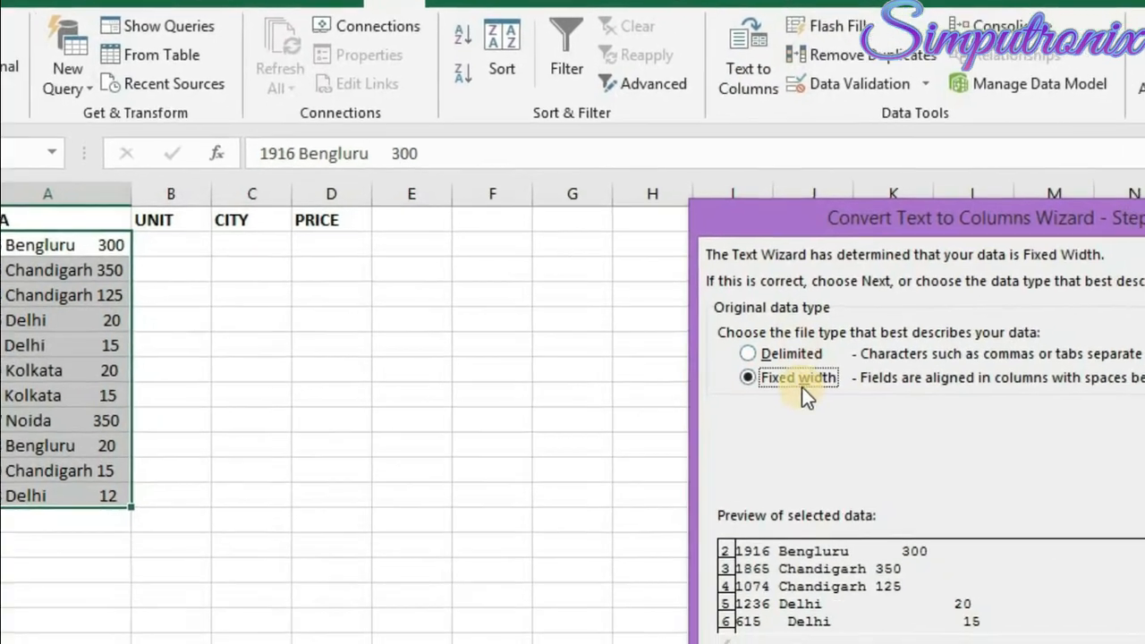
pyautogui.click(845, 400)
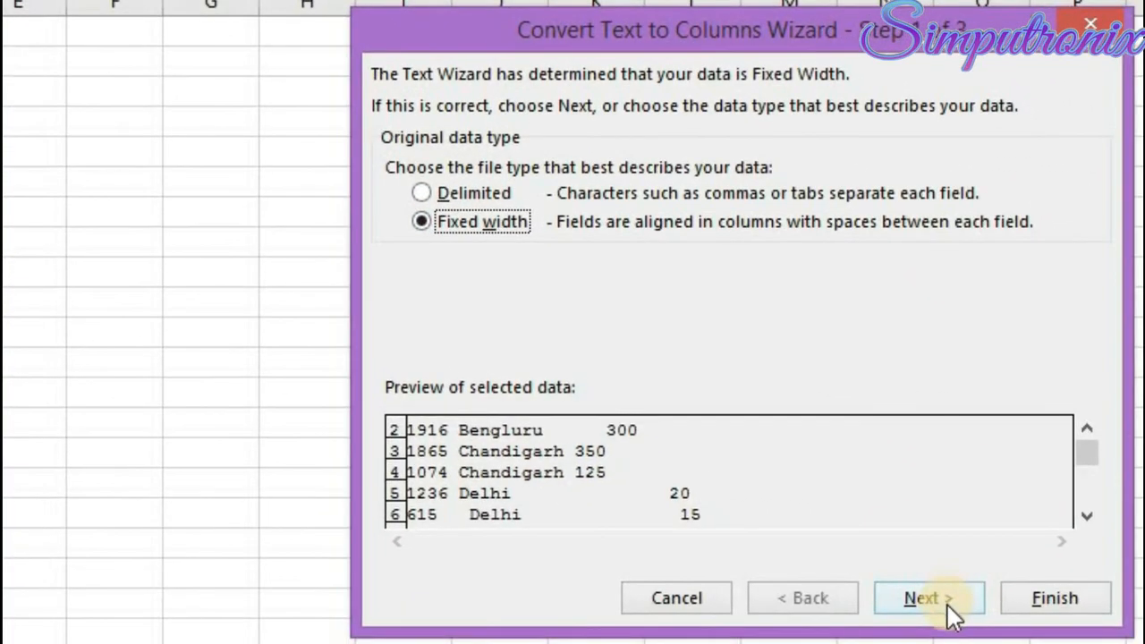
pyautogui.click(1121, 643)
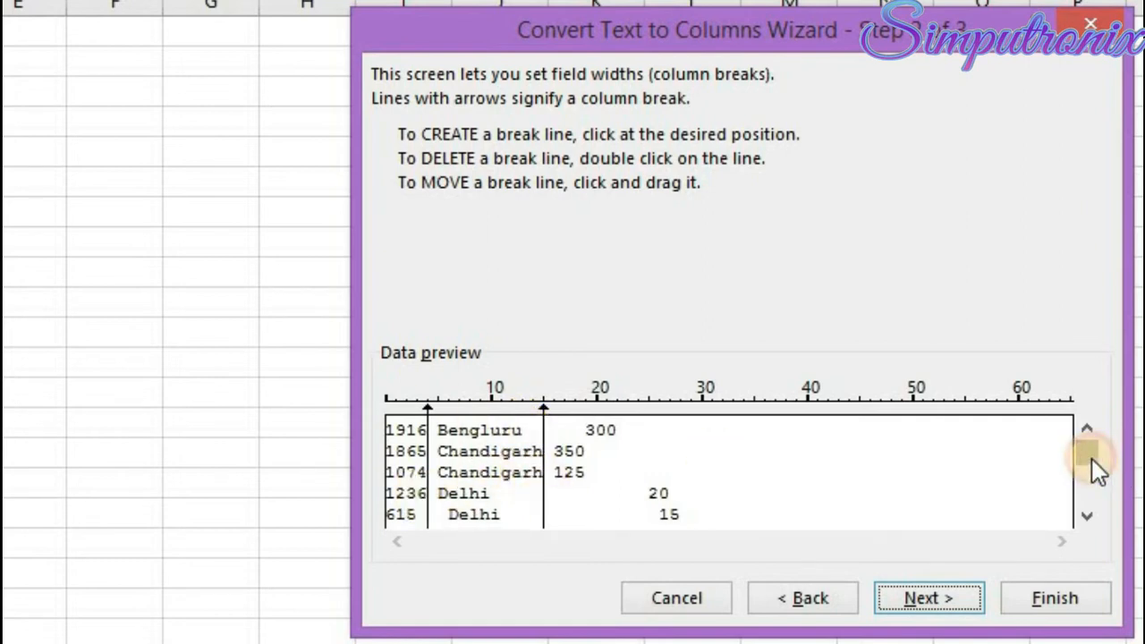
# Step: Check the remaining preview rows and move the second column break to position 16
pyautogui.click(1091, 513)
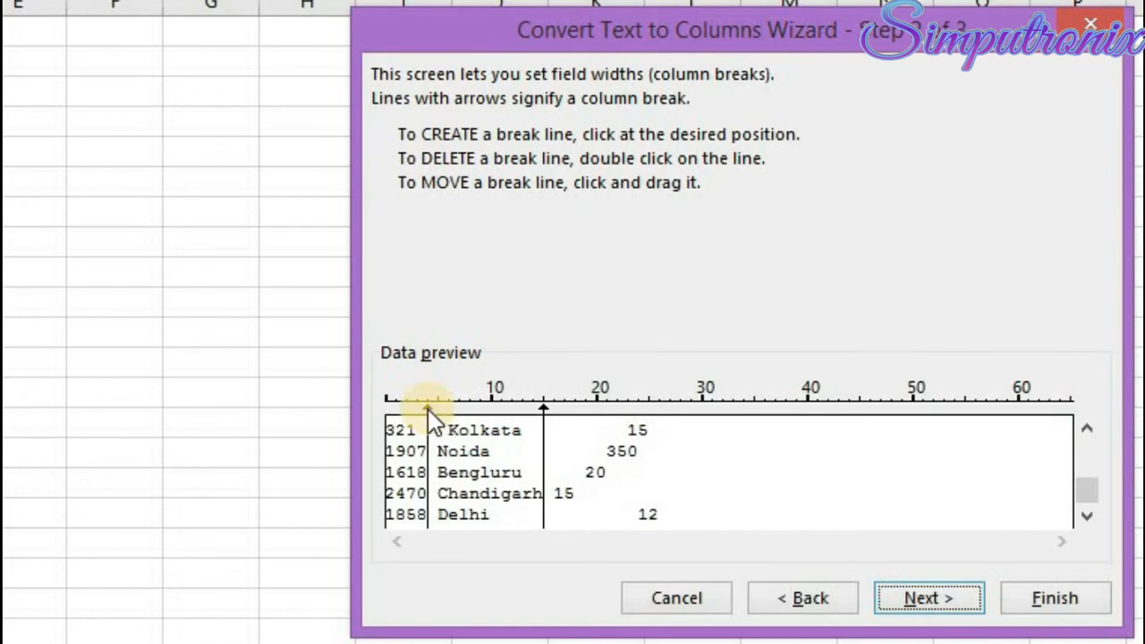
pyautogui.moveTo(428, 409); pyautogui.dragTo(441, 419)
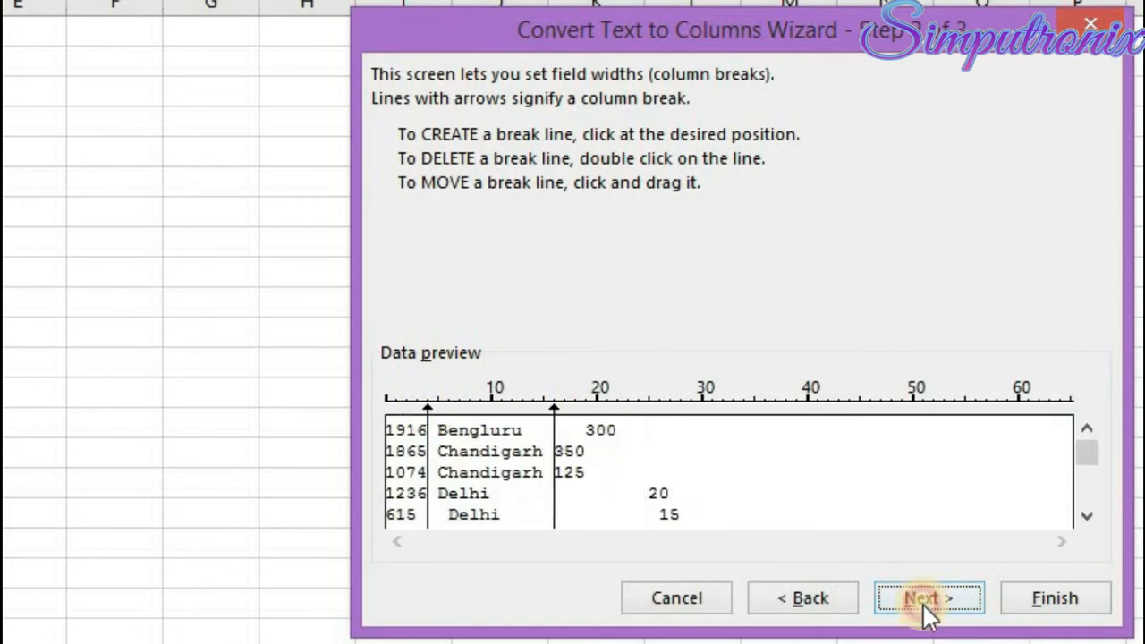
pyautogui.click(925, 608)
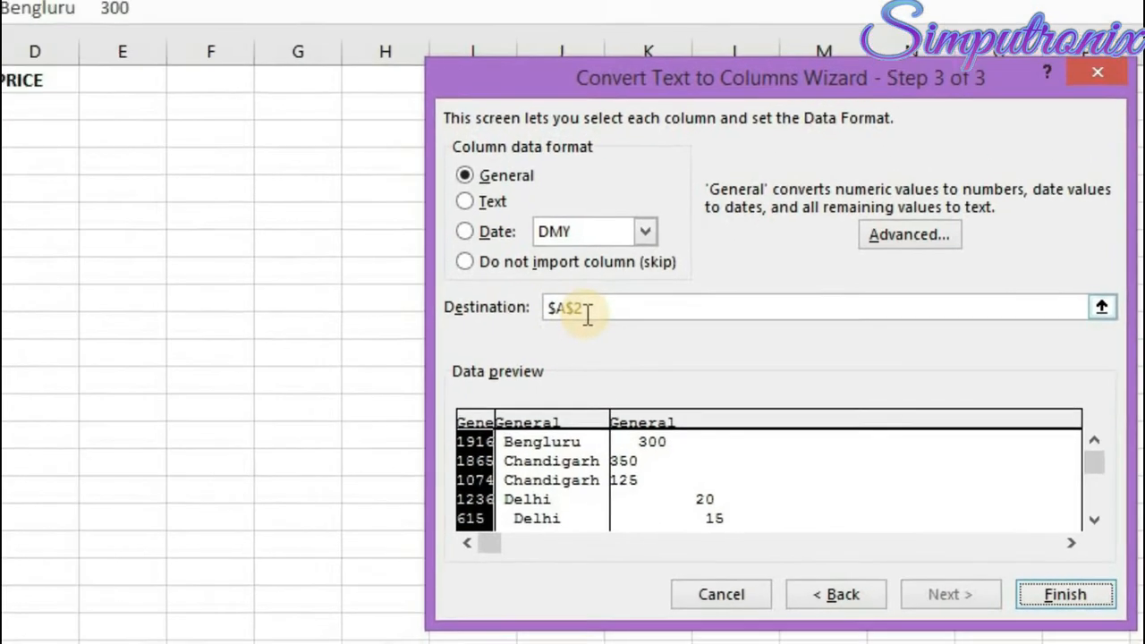
# Step: Output the split data to $B$2 under the UNIT, CITY and PRICE headers, and undo the split
pyautogui.doubleClick(511, 284)
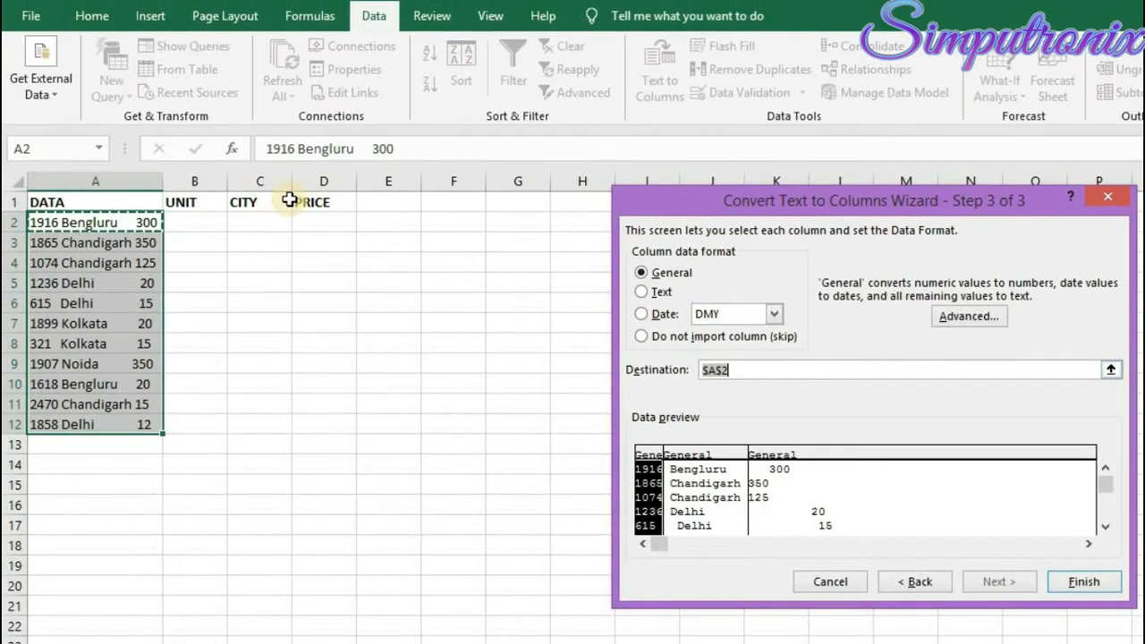
pyautogui.click(188, 220)
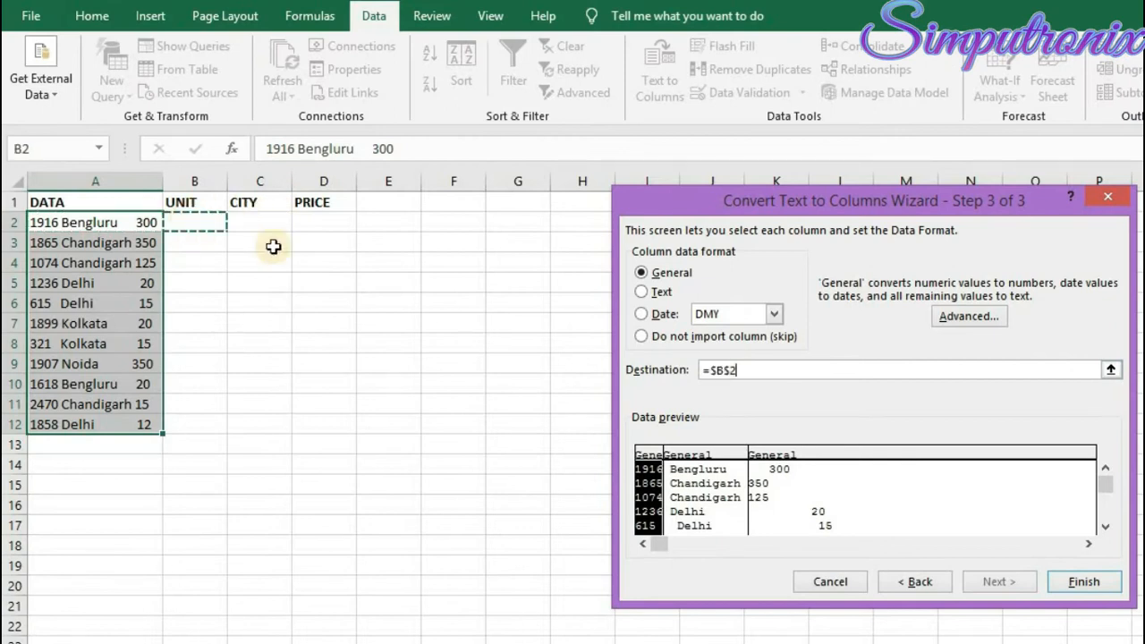
pyautogui.click(1107, 587)
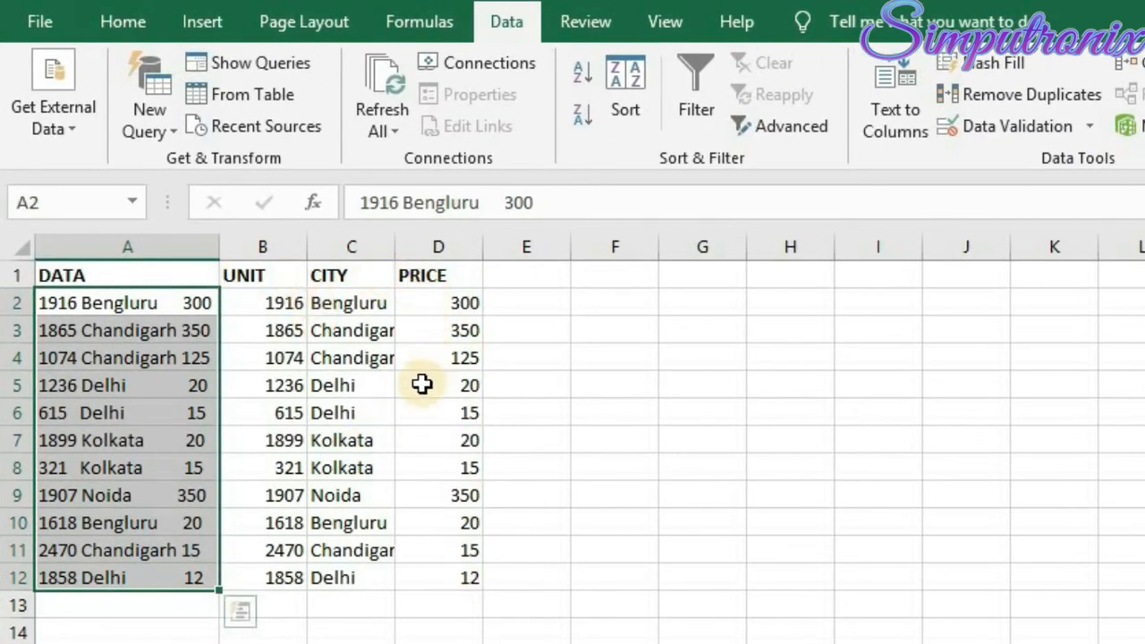
pyautogui.hotkey('ctrl', 'z')
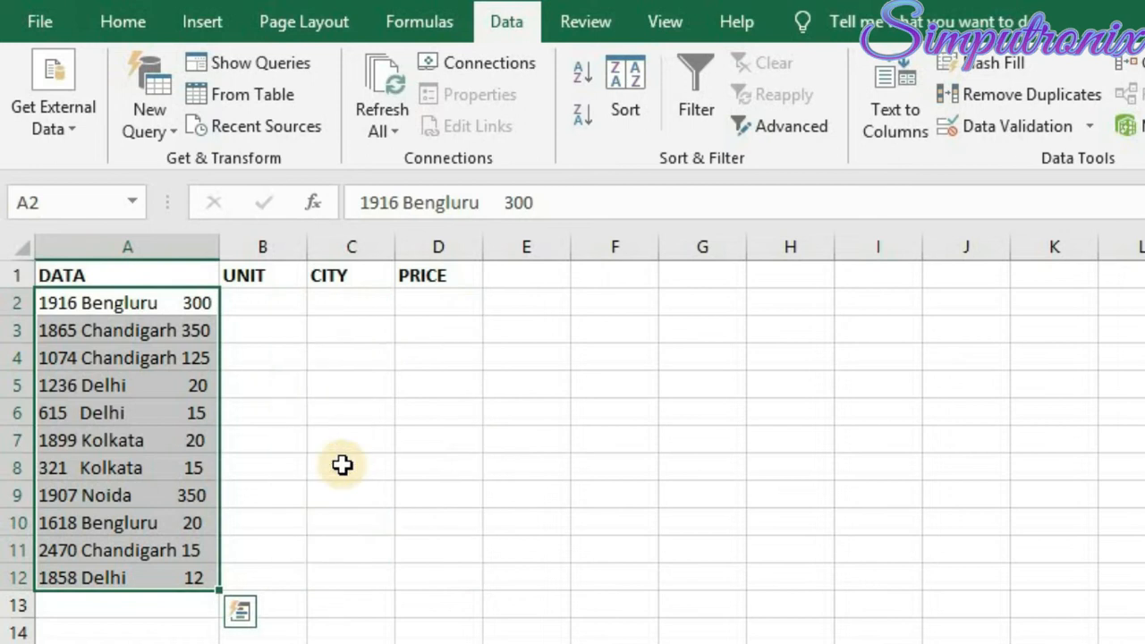
# Step: Add a leading zero to the two-digit prices in A5:A8, giving 020, 015, 020 and 015
pyautogui.click(174, 385)
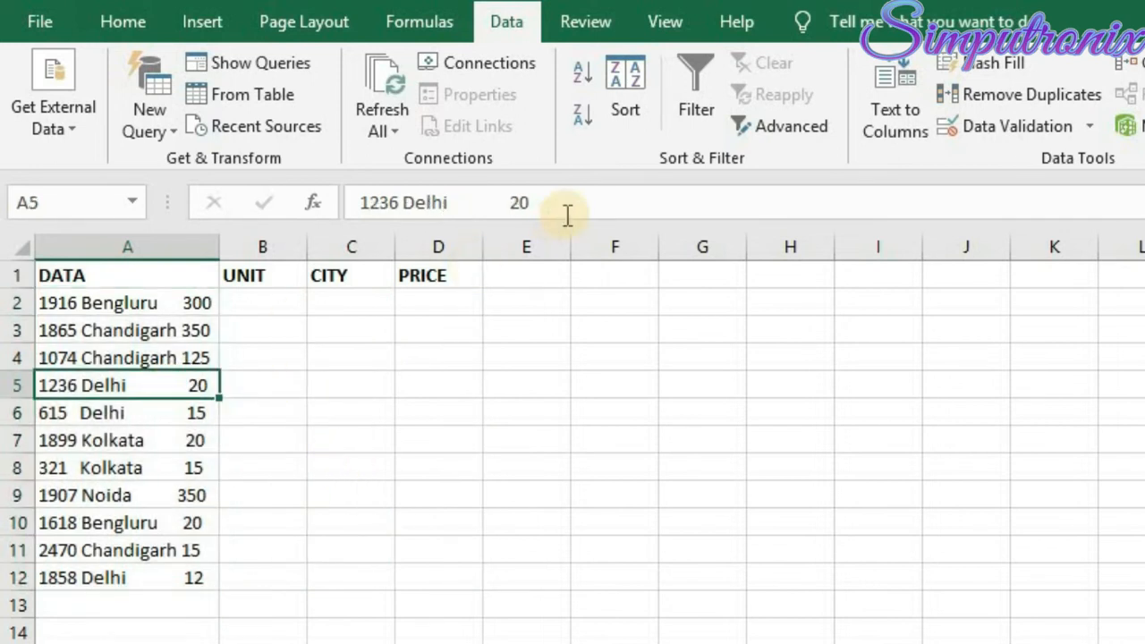
pyautogui.click(514, 202)
pyautogui.write('0')
pyautogui.press('Tab')
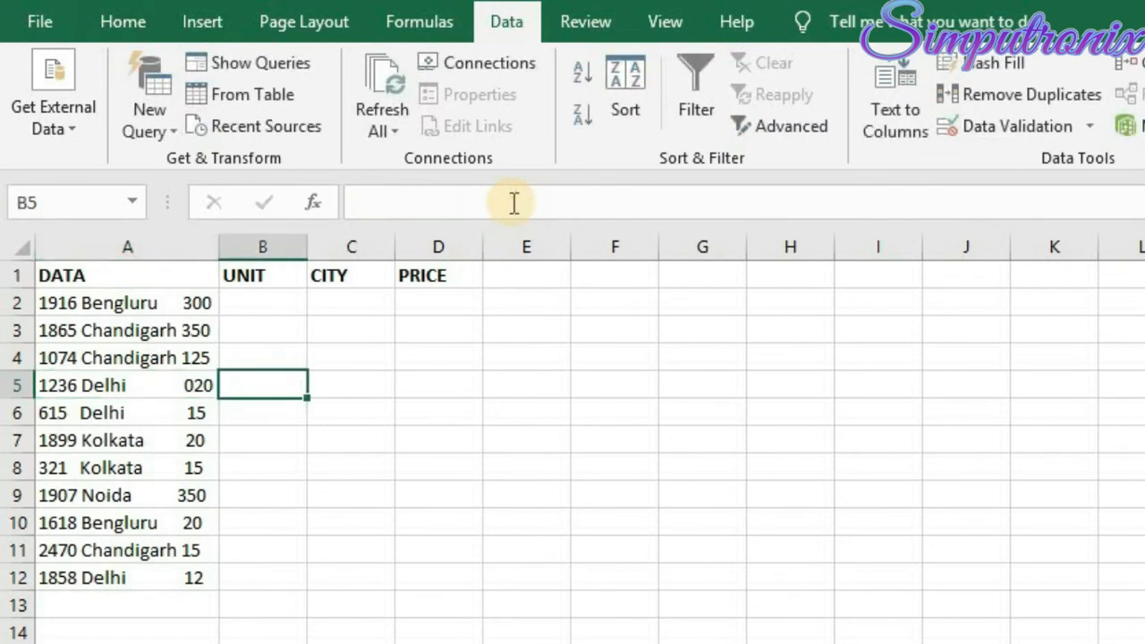
pyautogui.click(195, 413)
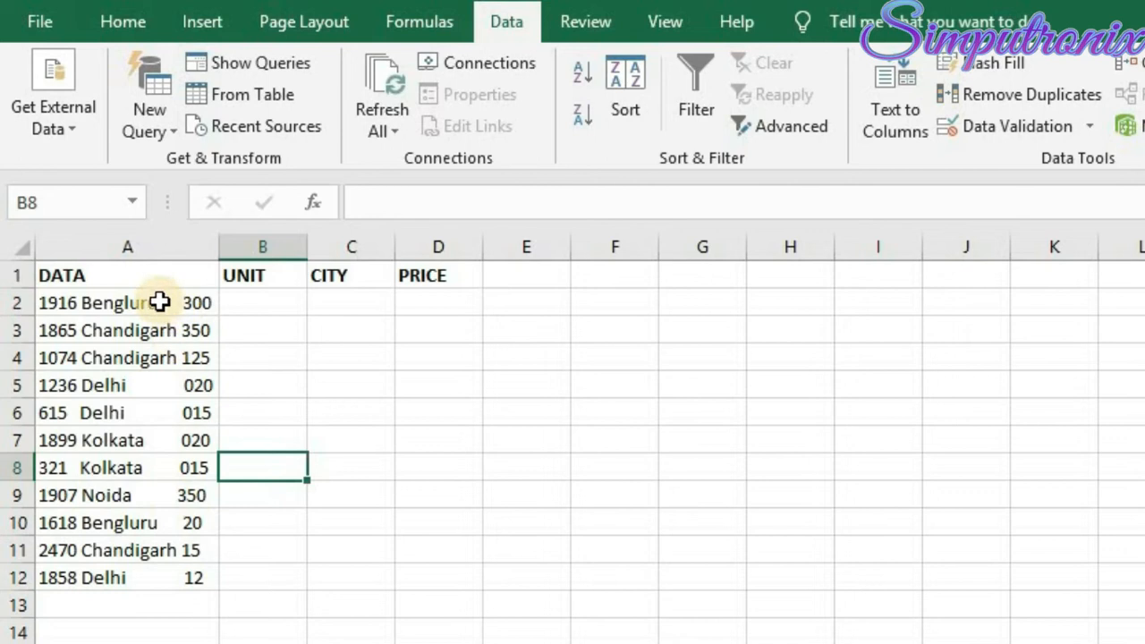
# Step: Set up a fixed-width split of A2:A12 with the suggested breaks at positions 4 and 15
pyautogui.moveTo(159, 303); pyautogui.dragTo(159, 555)
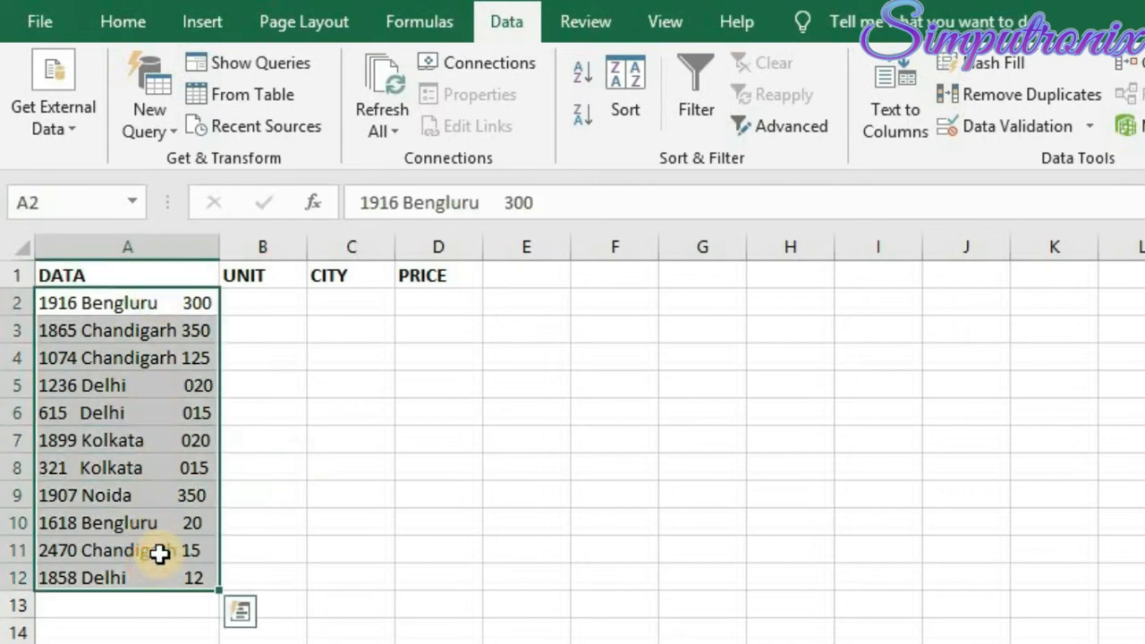
pyautogui.click(879, 120)
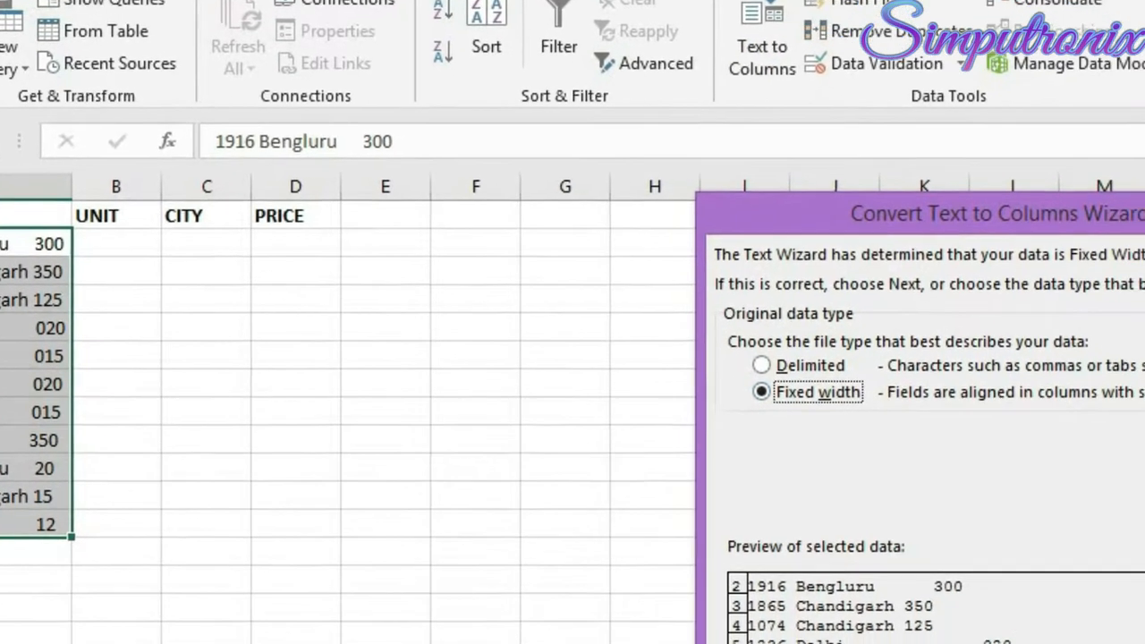
pyautogui.click(971, 636)
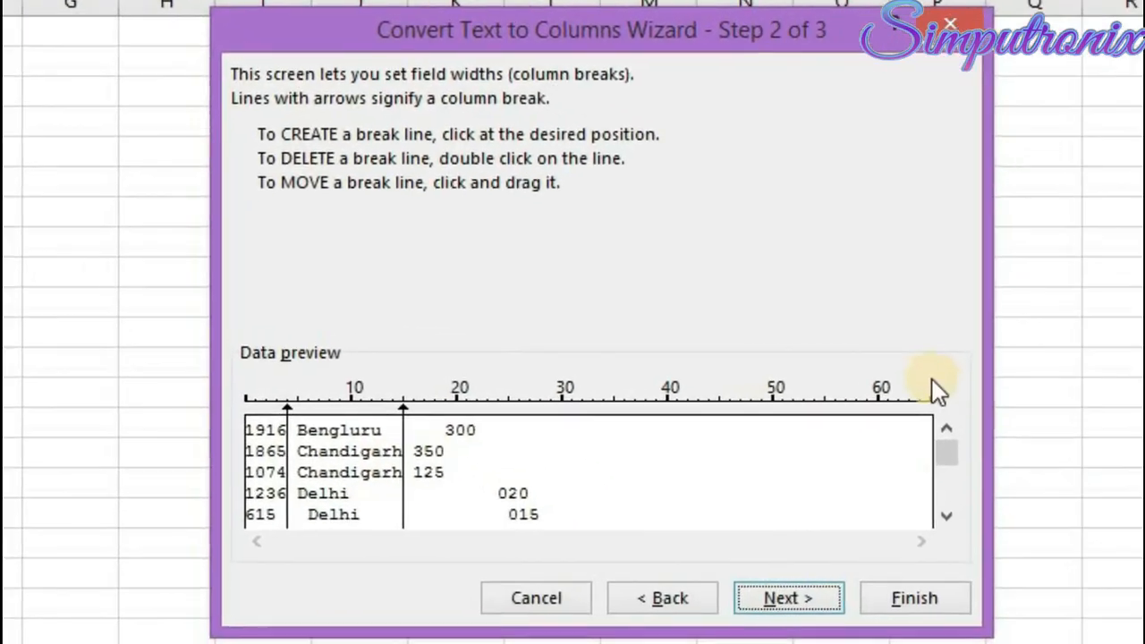
pyautogui.moveTo(944, 454); pyautogui.dragTo(939, 394)
pyautogui.click(824, 599)
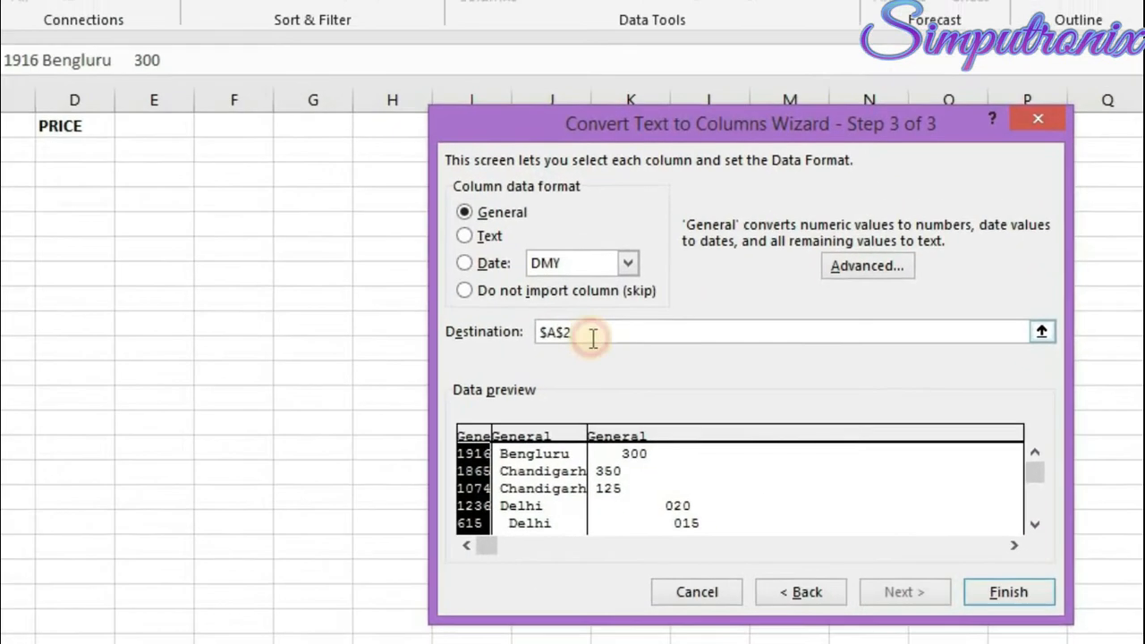
# Step: Finish the fixed-width split with destination $B$2 and undo it
pyautogui.moveTo(422, 281); pyautogui.dragTo(304, 274)
pyautogui.click(55, 189)
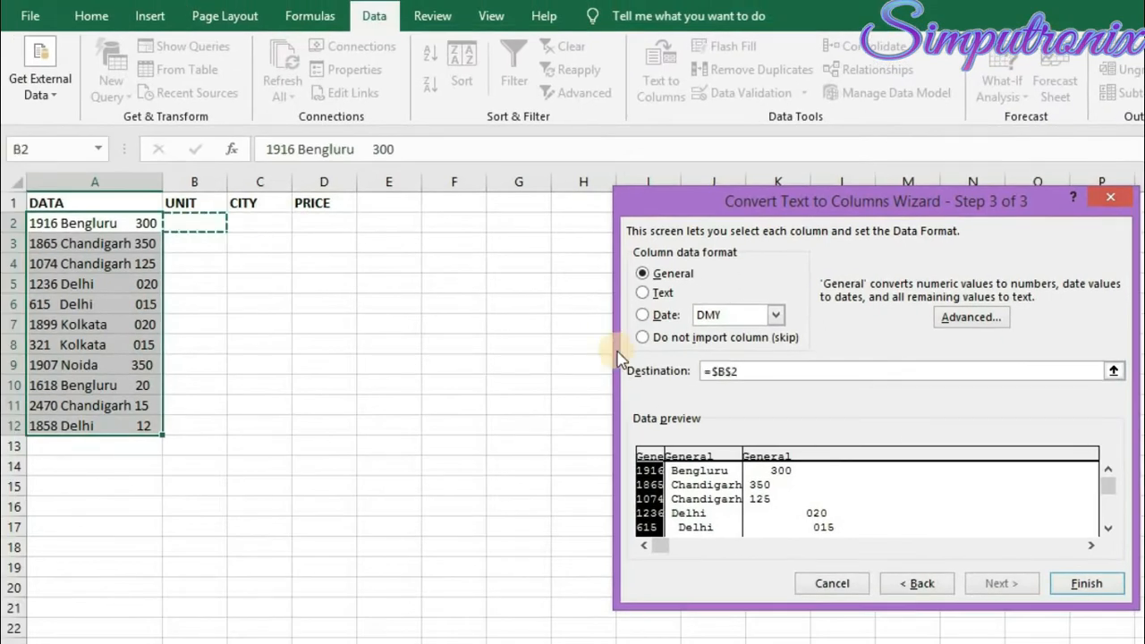
pyautogui.click(1084, 583)
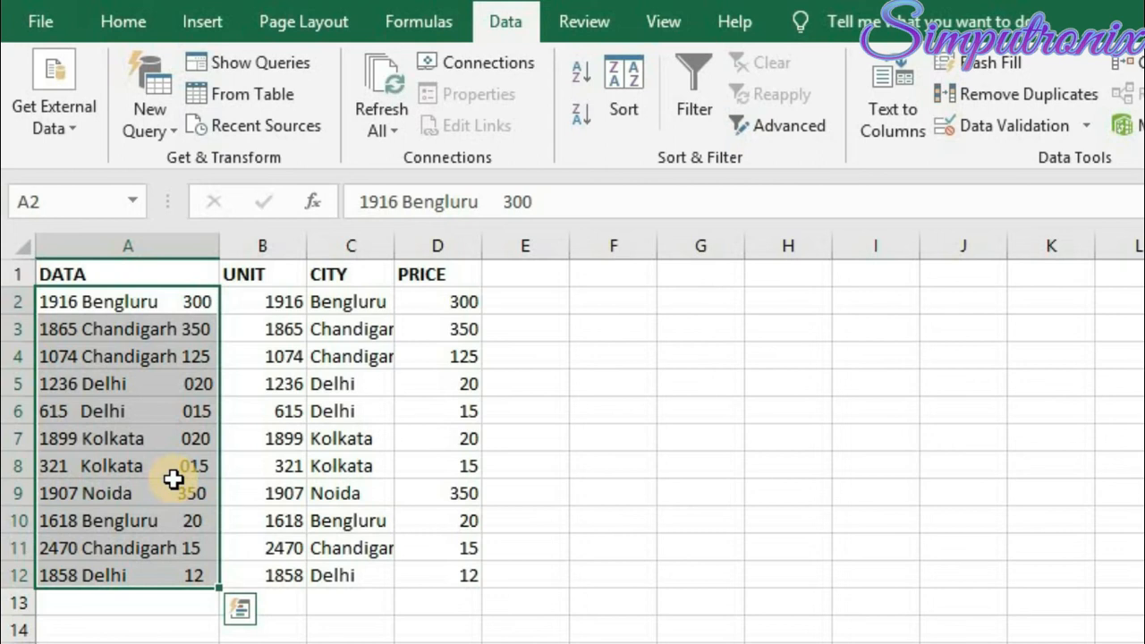
pyautogui.hotkey('ctrl', 'z')
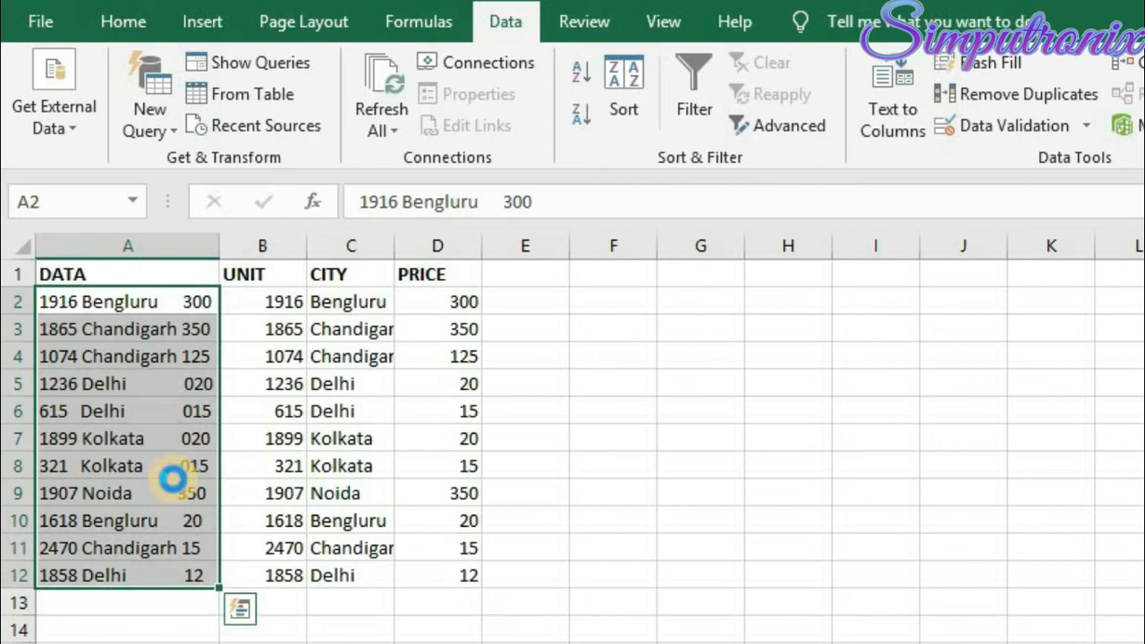
# Step: Set up a fixed-width split of A2:A12 with the suggested breaks and set the third column, the prices, to Text format
pyautogui.click(899, 122)
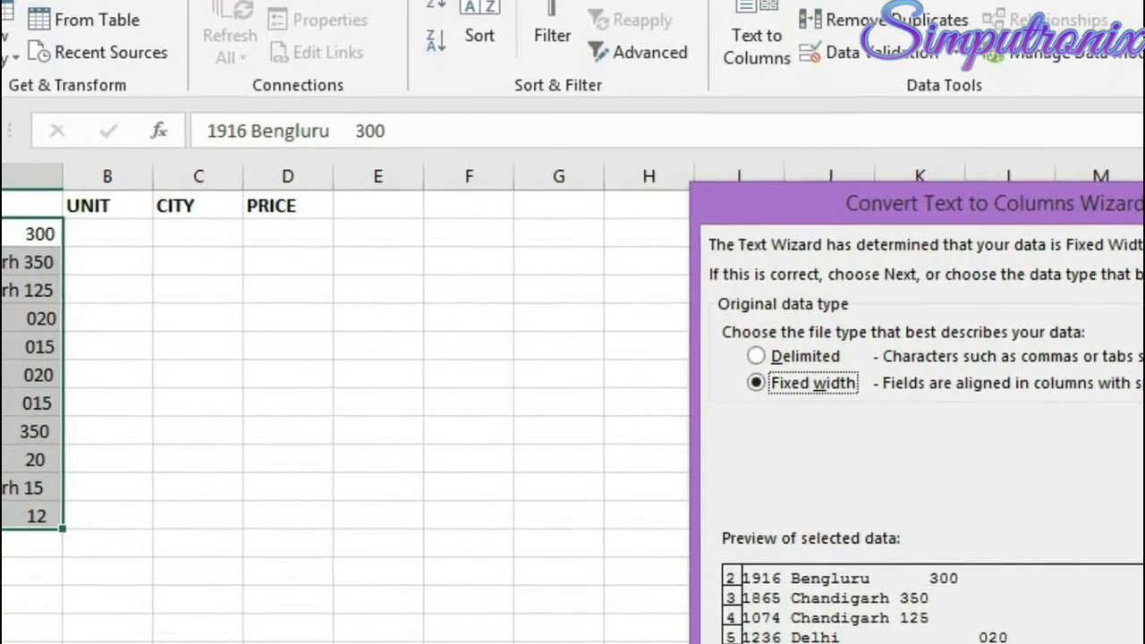
pyautogui.click(665, 626)
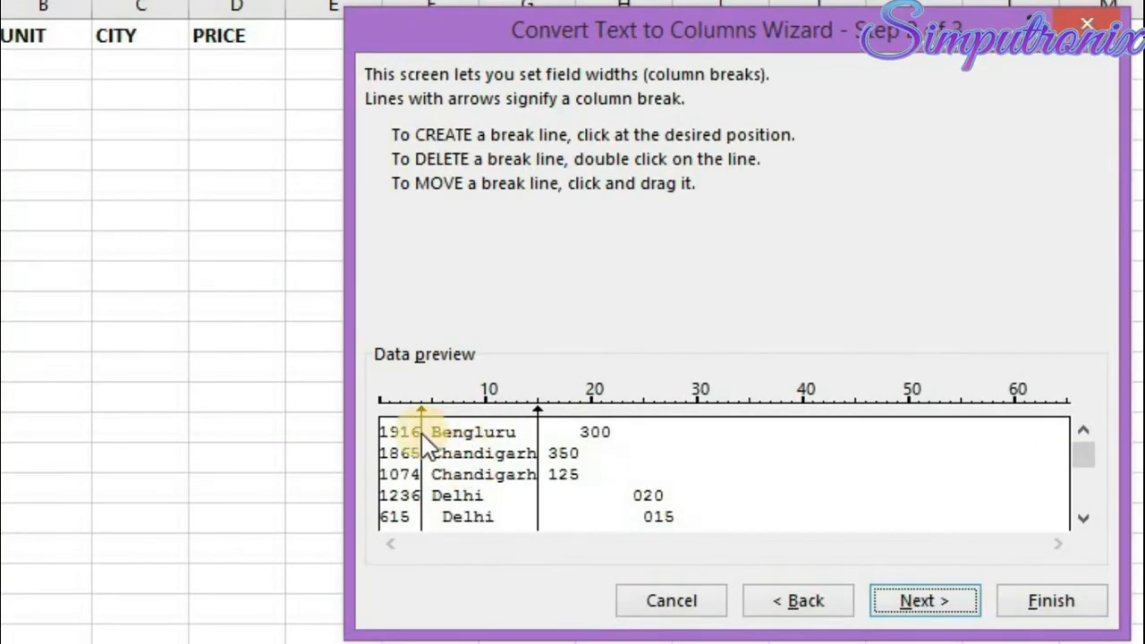
pyautogui.click(952, 600)
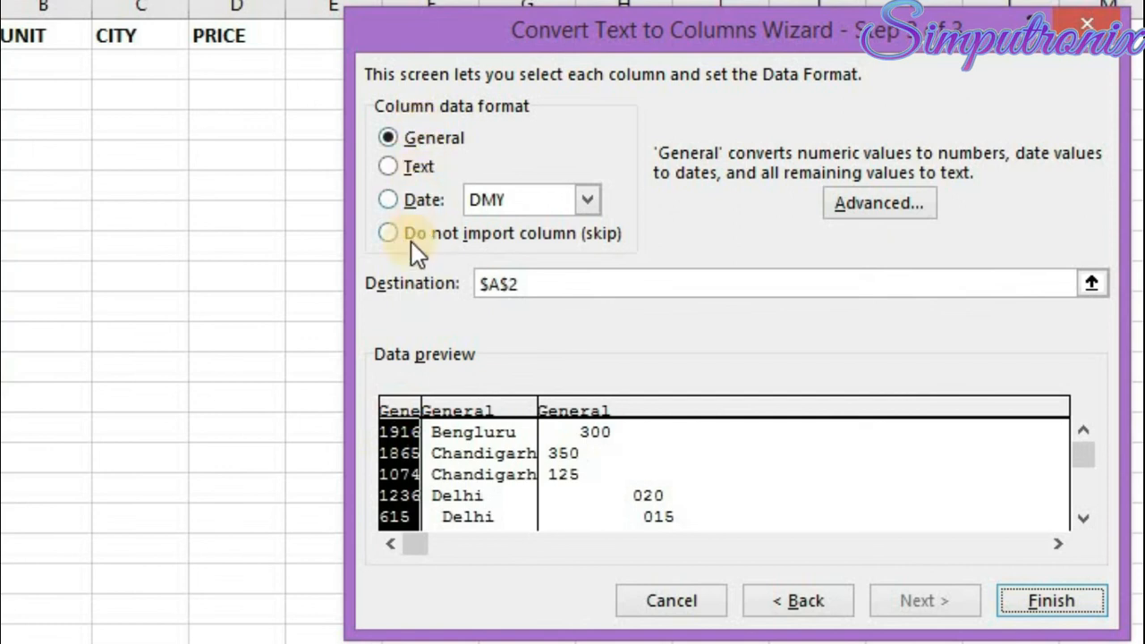
pyautogui.click(465, 442)
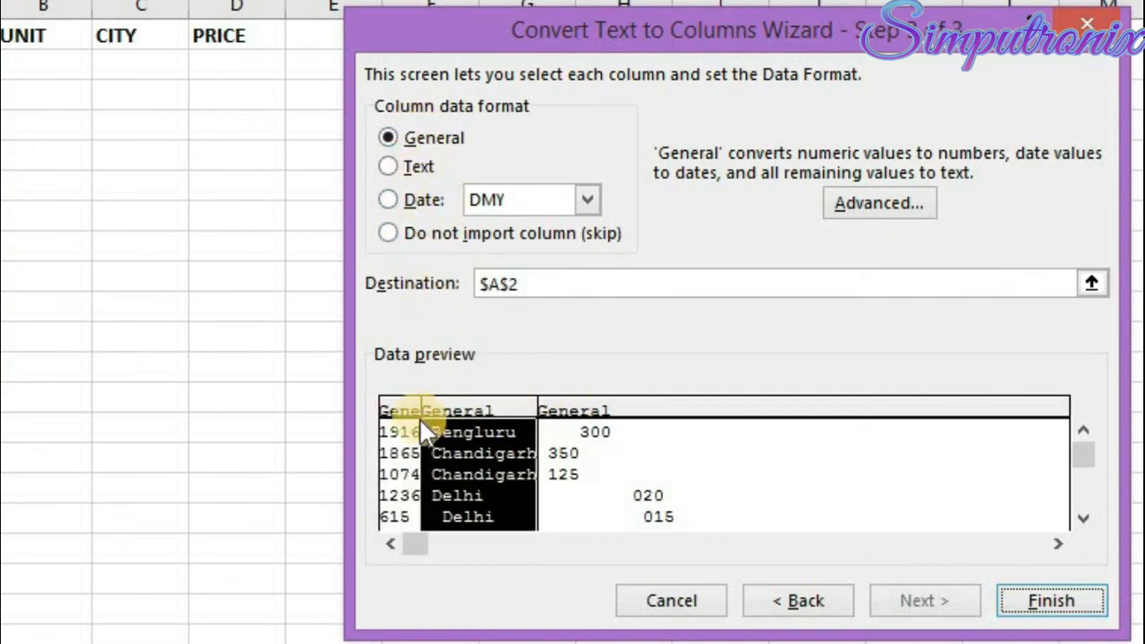
pyautogui.click(588, 438)
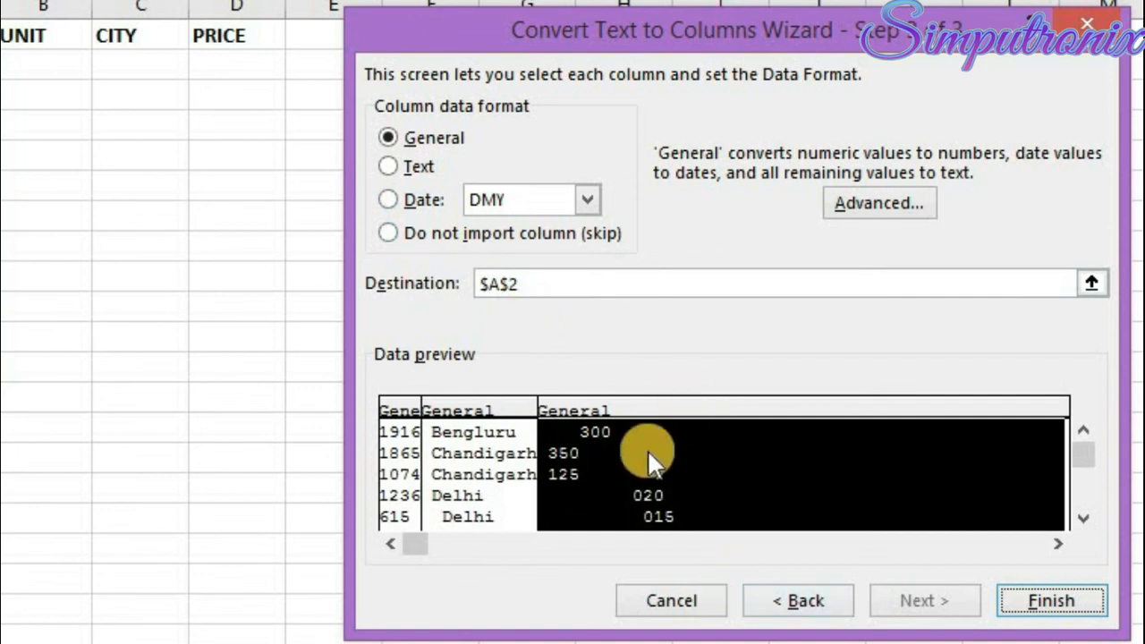
pyautogui.click(410, 166)
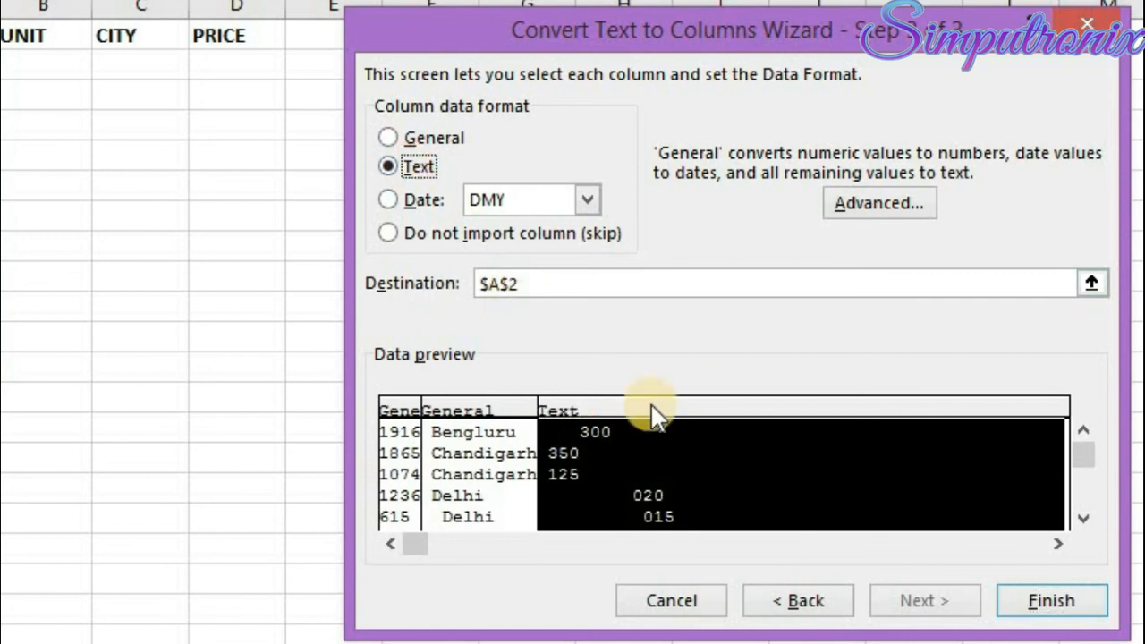
# Step: Set the split's destination to $B$2, finish the conversion and select the price in D5
pyautogui.moveTo(547, 283); pyautogui.dragTo(466, 285)
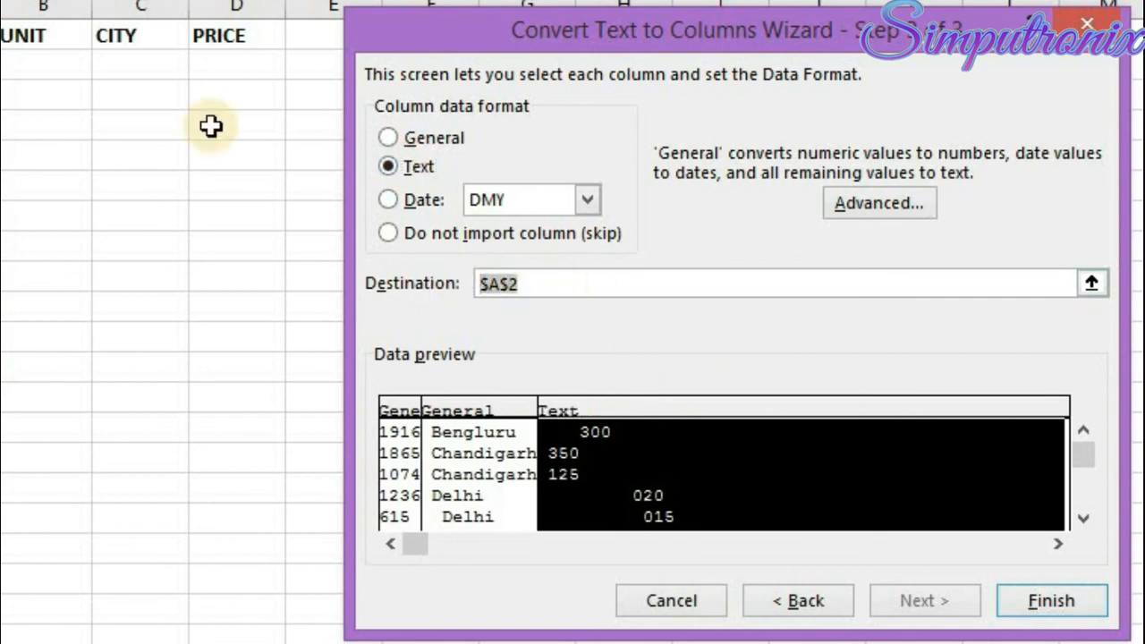
pyautogui.click(63, 64)
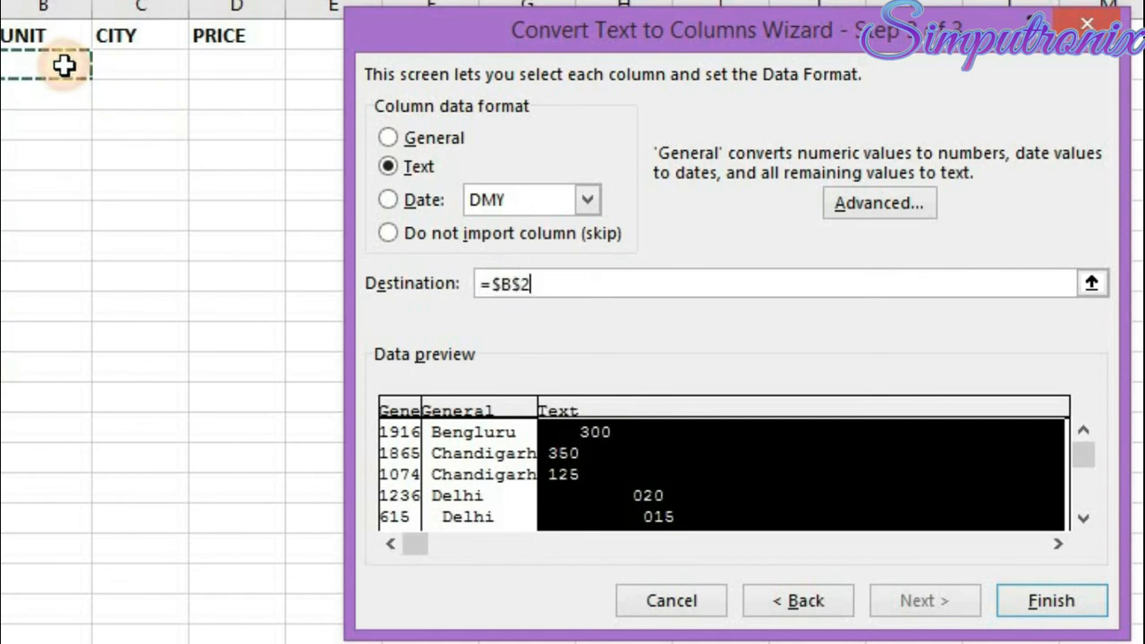
pyautogui.click(1056, 602)
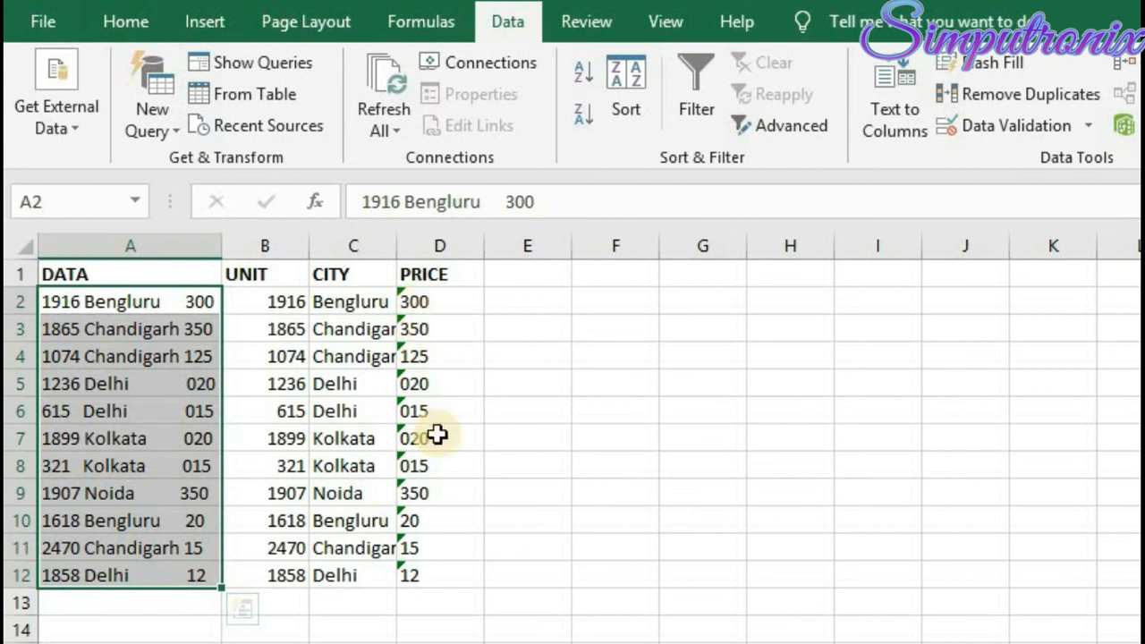
pyautogui.click(421, 391)
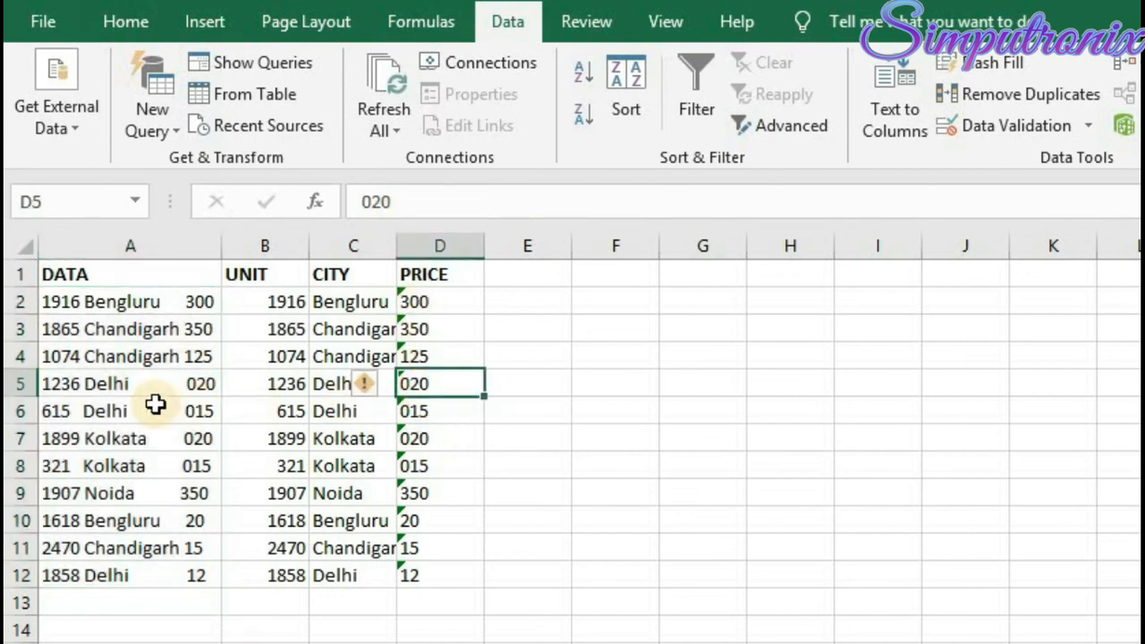